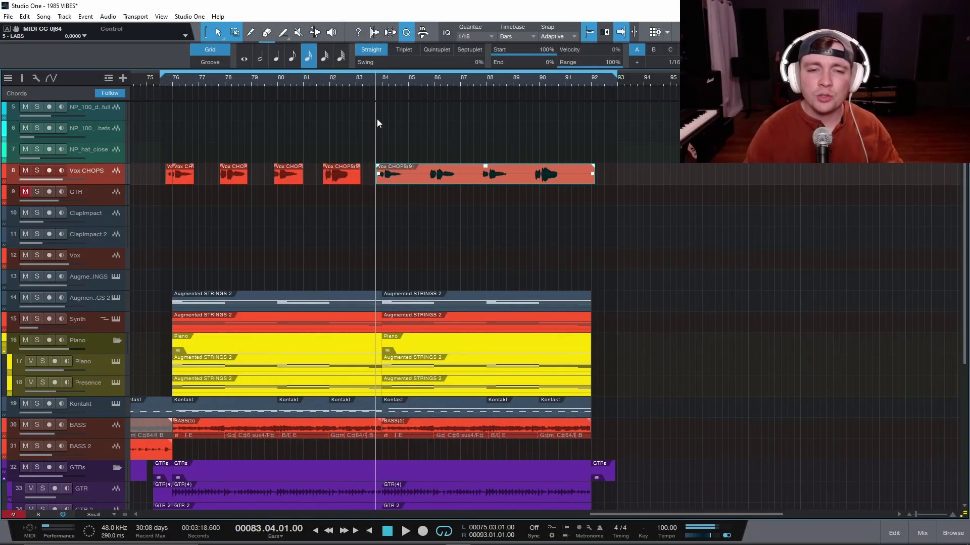
Play the arrangement, enlarge the track heights, then stop and reset the playhead.
{"action": "key", "text": "space"}
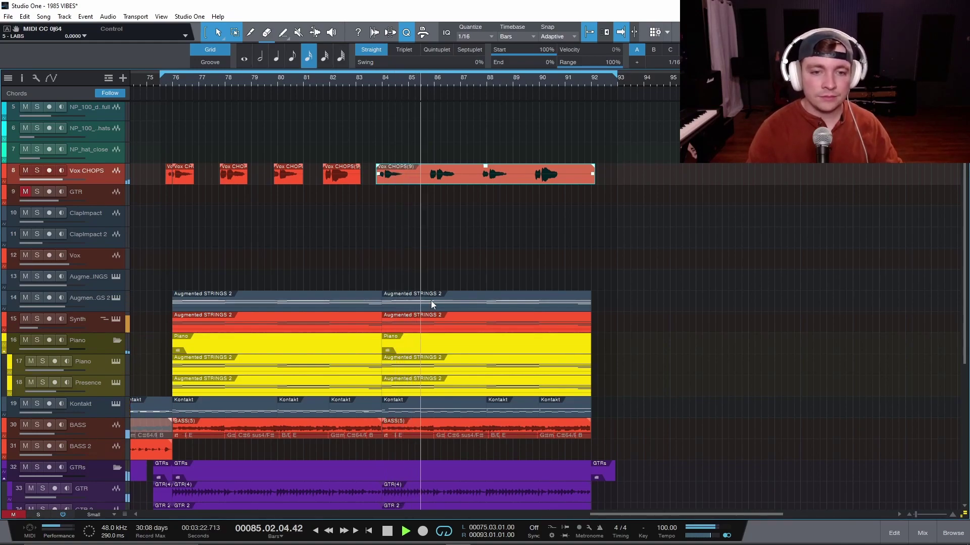
{"action": "scroll", "coordinate": [432, 303], "scroll_direction": "up", "scroll_amount": 2}
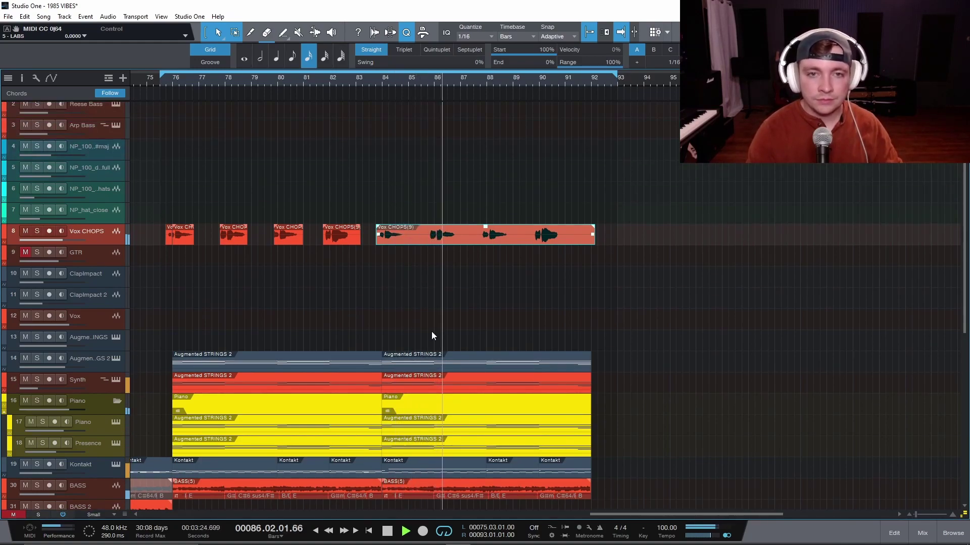
{"action": "scroll", "coordinate": [431, 332], "scroll_direction": "up", "scroll_amount": 1}
{"action": "key", "text": "space"}
{"action": "scroll", "coordinate": [447, 316], "scroll_direction": "up", "scroll_amount": 1}
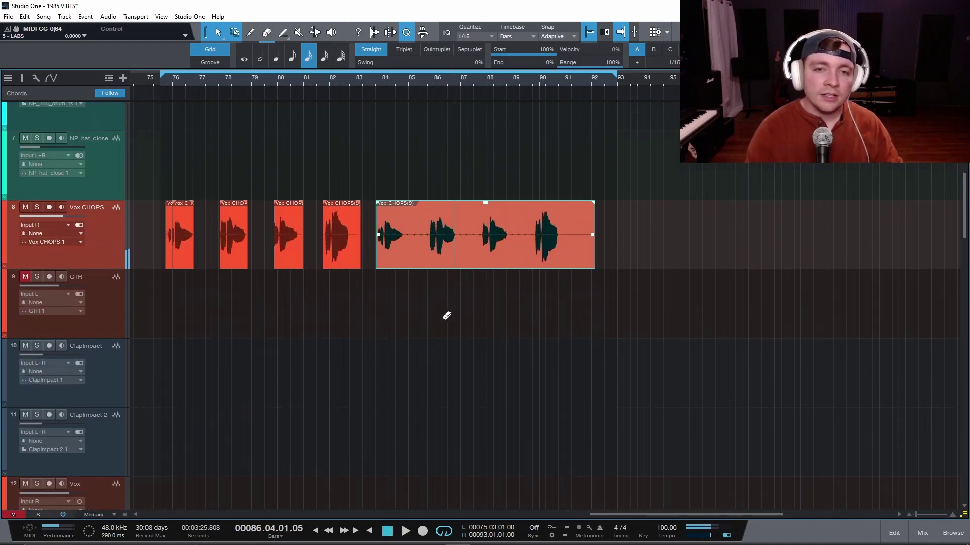
{"action": "scroll", "coordinate": [444, 319], "scroll_direction": "up", "scroll_amount": 3}
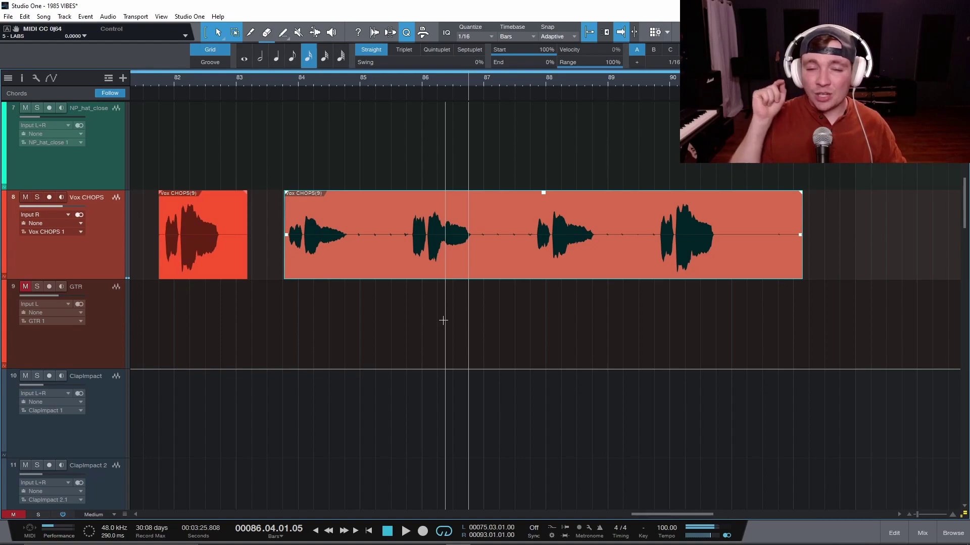
{"action": "left_click", "coordinate": [413, 305]}
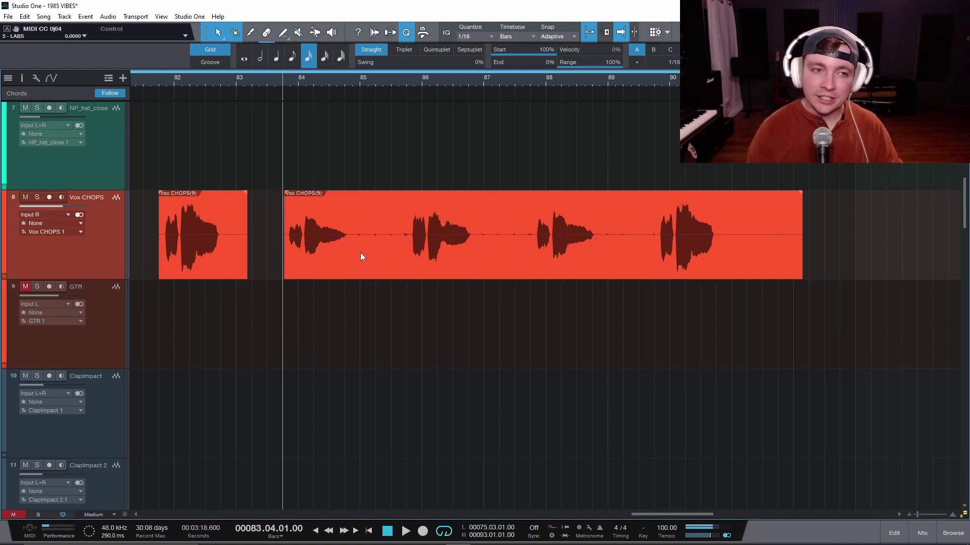
Solo Vox CHOPS, make its track taller, and zoom to show bars 83–89.
{"action": "left_click", "coordinate": [37, 197]}
{"action": "key", "text": "space"}
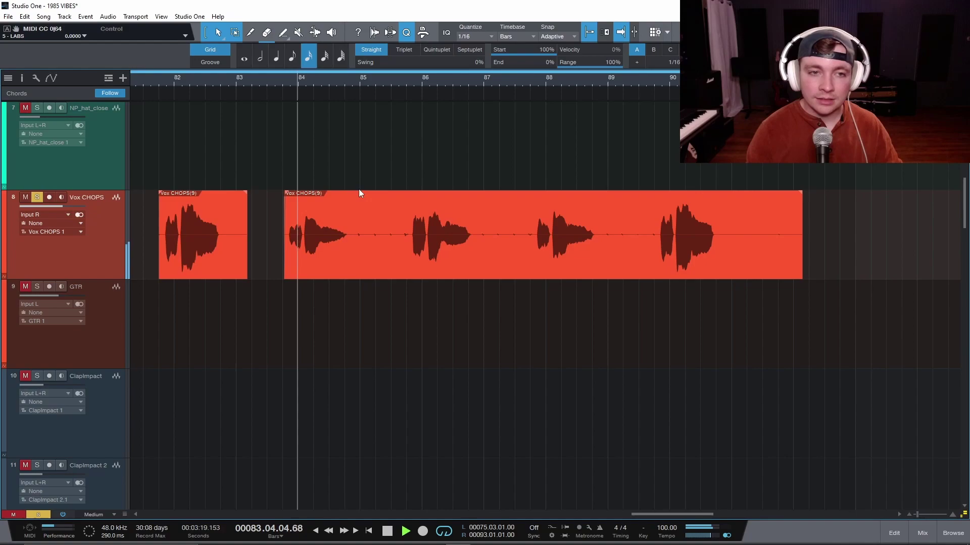
{"action": "key", "text": "shift+e"}
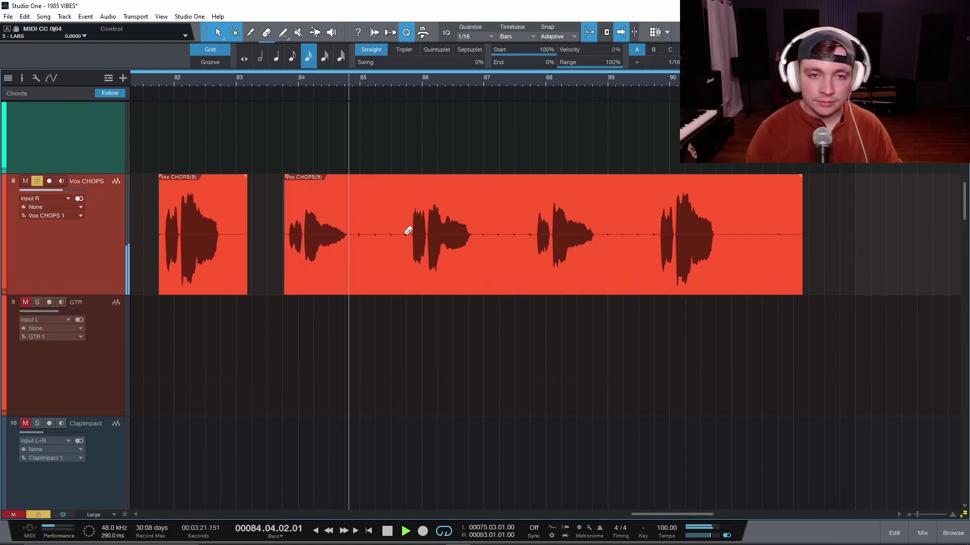
{"action": "key", "text": "e"}
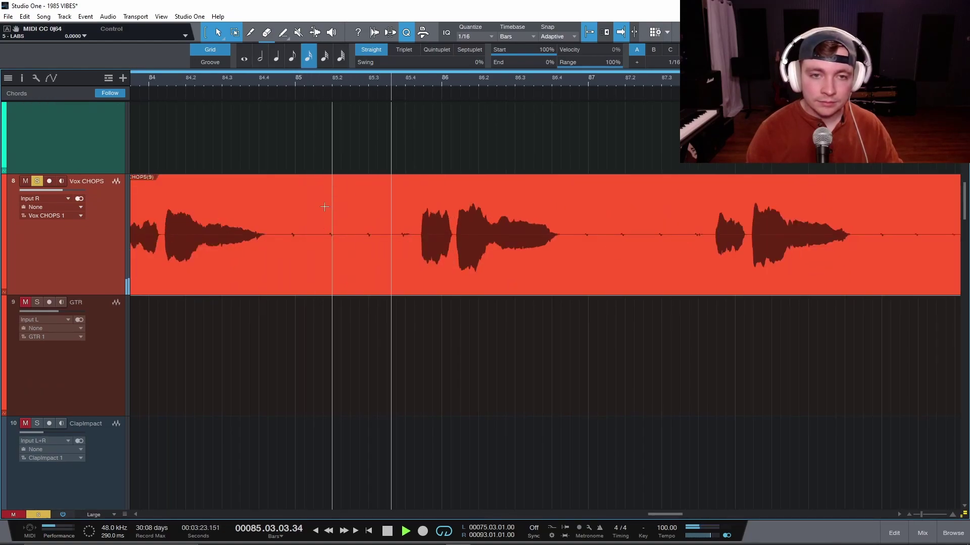
{"action": "key", "text": "space"}
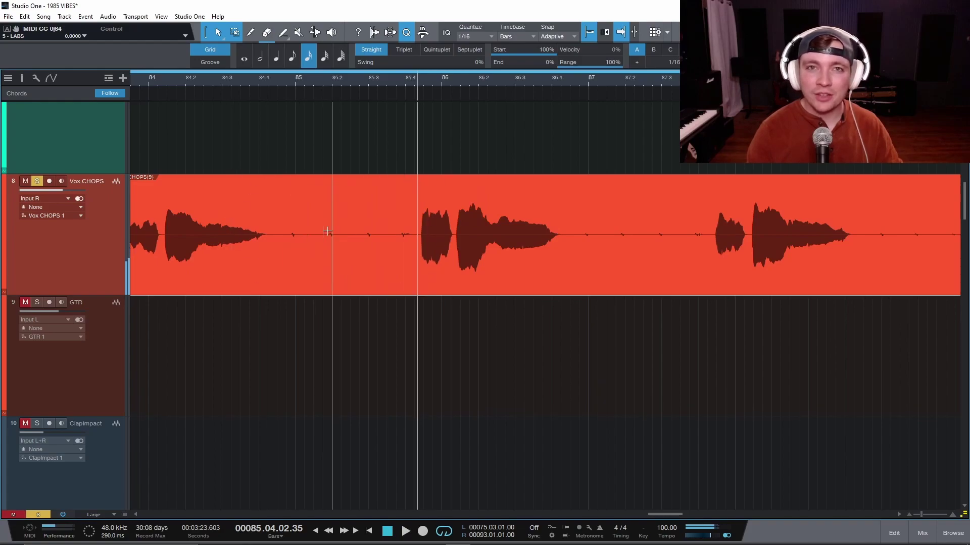
{"action": "key", "text": "w"}
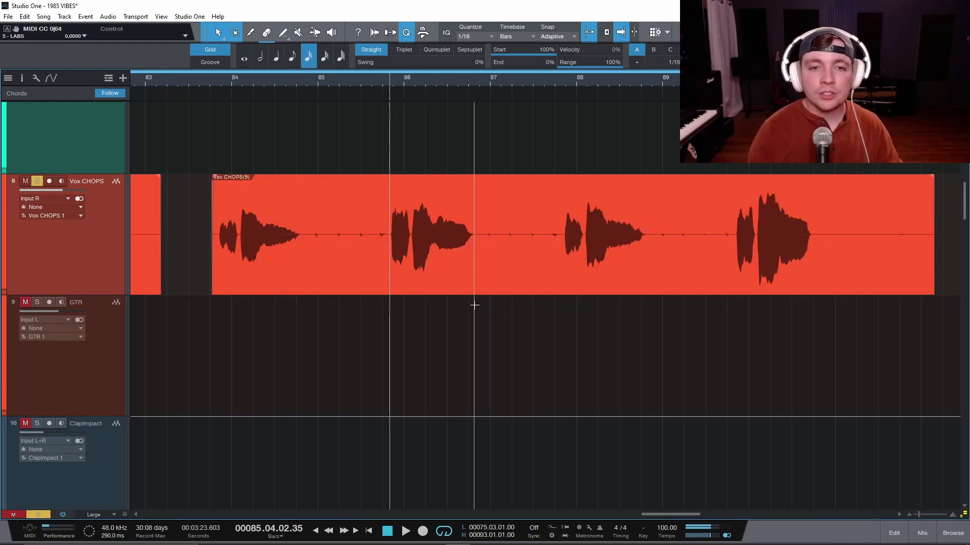
{"action": "left_click", "coordinate": [250, 34]}
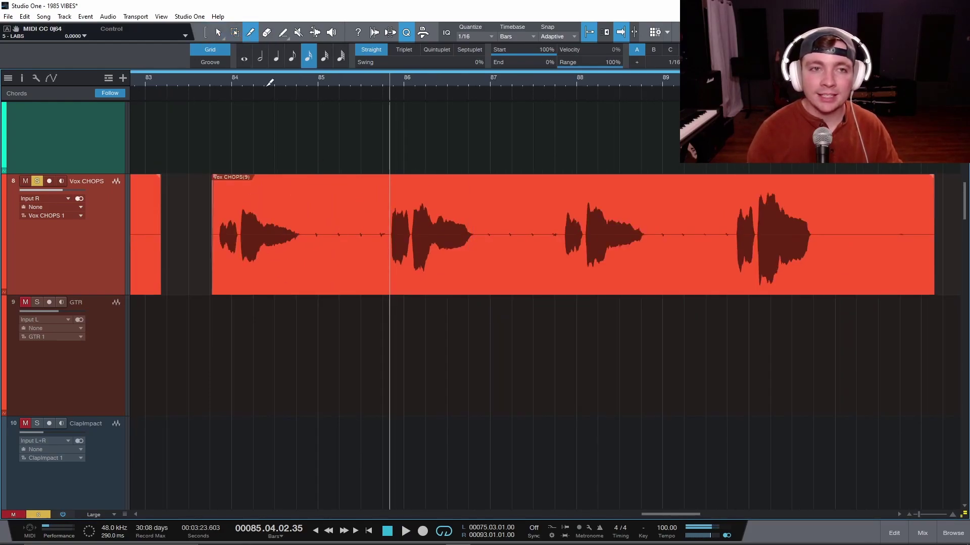
{"action": "left_click", "coordinate": [303, 240]}
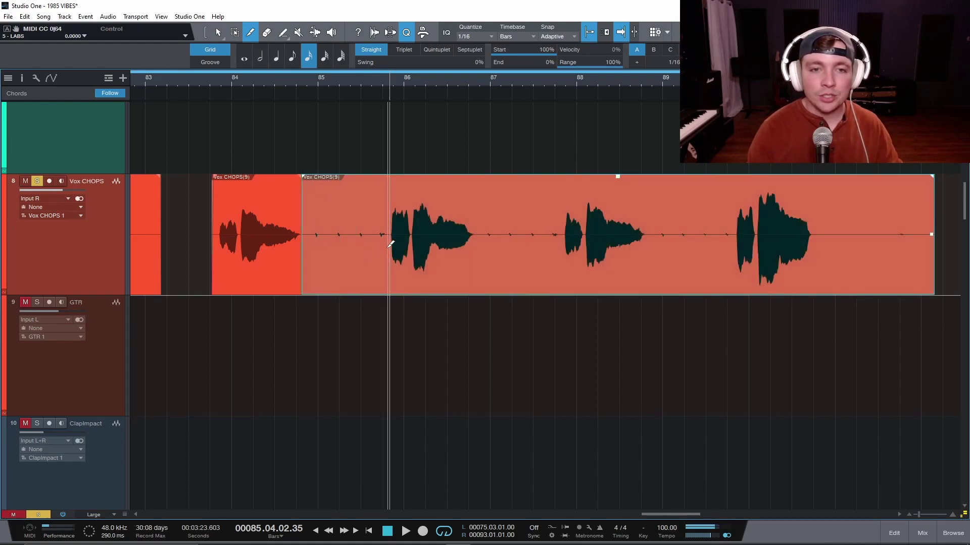
{"action": "left_click", "coordinate": [388, 243]}
{"action": "left_click", "coordinate": [480, 243]}
{"action": "left_click", "coordinate": [560, 243]}
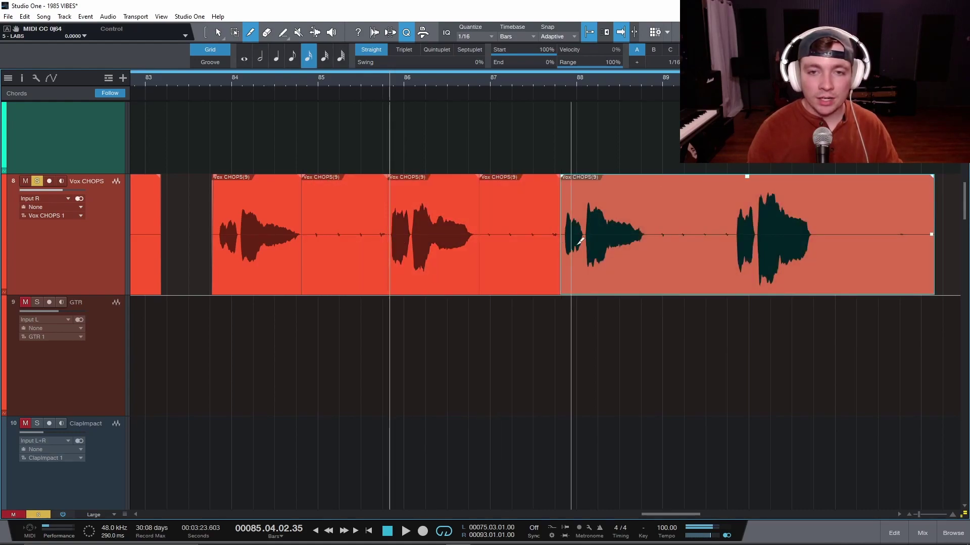
{"action": "left_click", "coordinate": [651, 243]}
{"action": "left_click", "coordinate": [733, 243]}
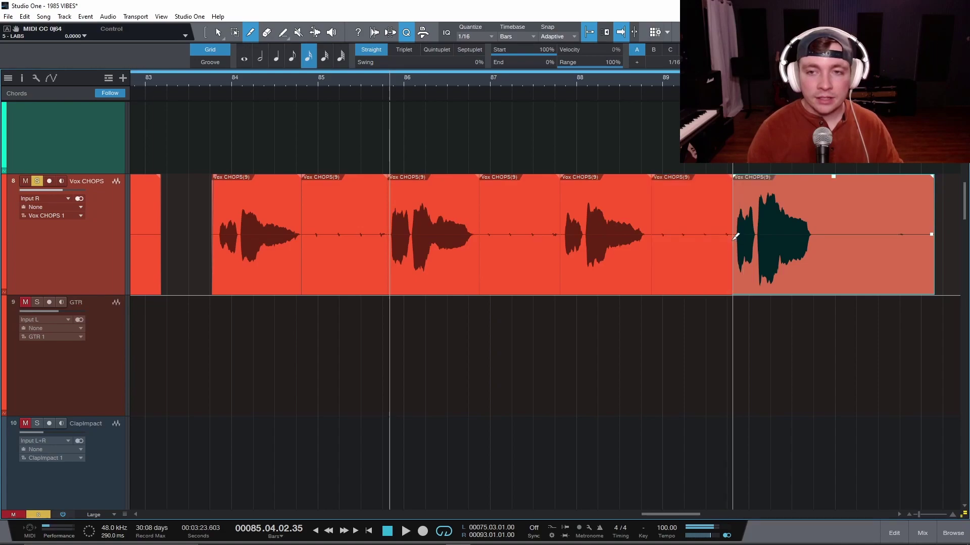
{"action": "key", "text": "1"}
{"action": "left_click", "coordinate": [352, 276]}
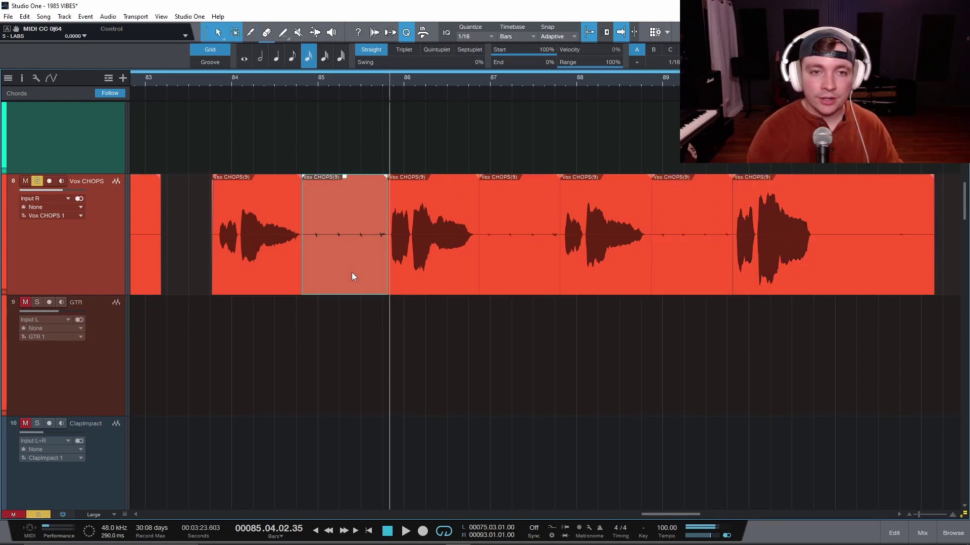
{"action": "key", "text": "Delete"}
{"action": "left_click", "coordinate": [523, 287]}
{"action": "key", "text": "Delete"}
{"action": "left_click", "coordinate": [714, 283]}
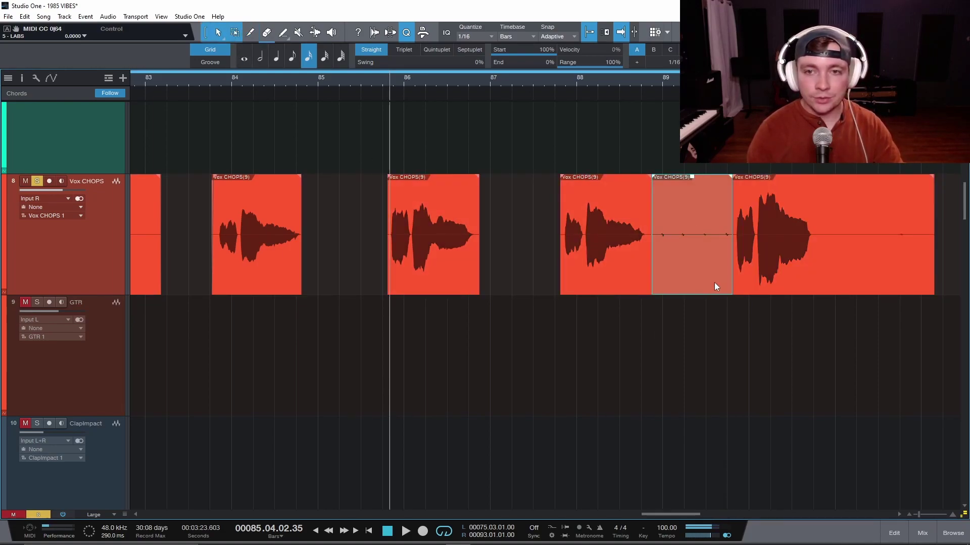
{"action": "key", "text": "Delete"}
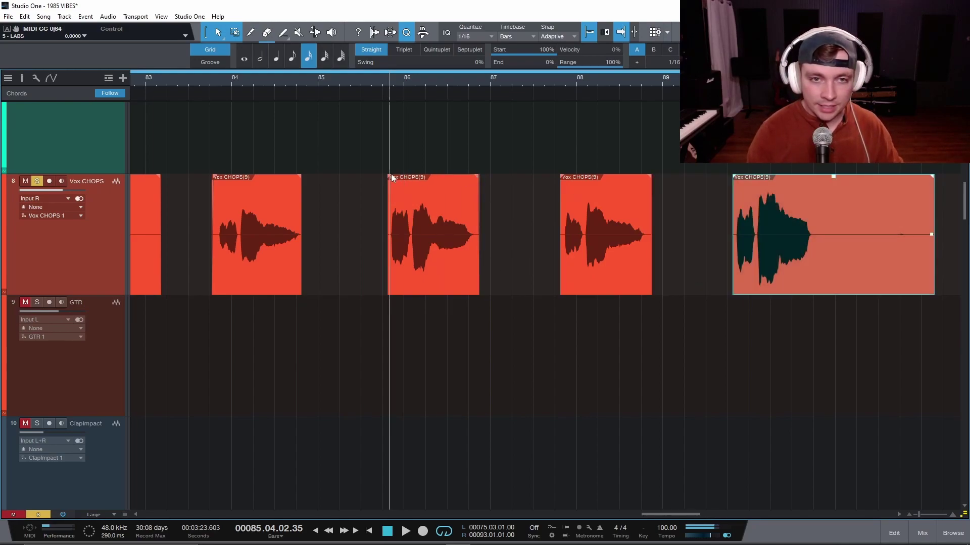
{"action": "key", "text": "ctrl+z"}
{"action": "key", "text": "ctrl+z"}
{"action": "key", "text": "ctrl+z"}
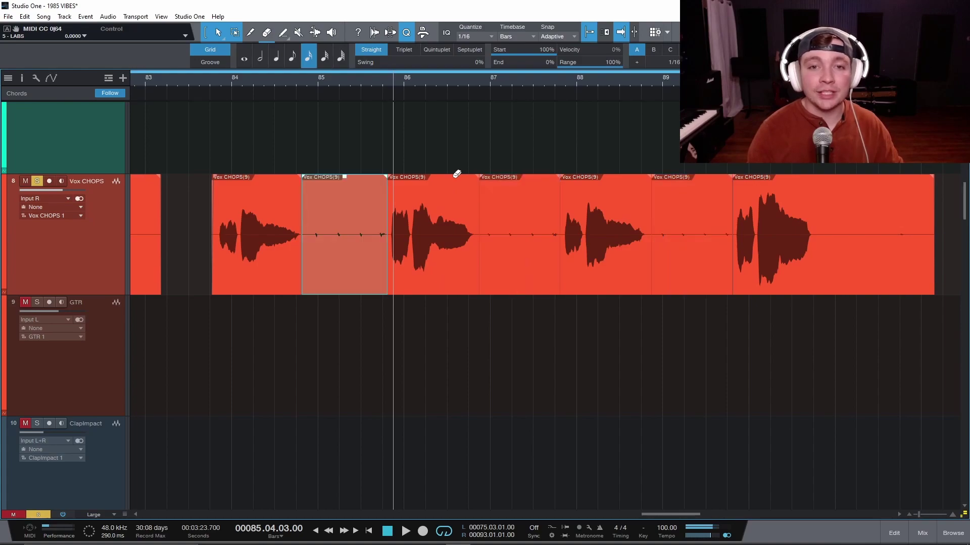
{"action": "key", "text": "ctrl+y"}
{"action": "key", "text": "ctrl+y"}
{"action": "key", "text": "ctrl+y"}
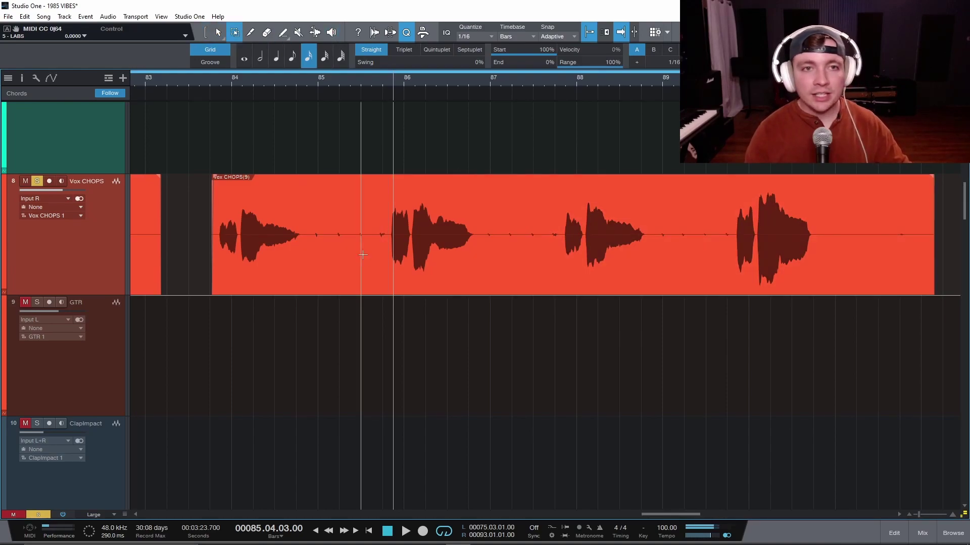
{"action": "key", "text": "4"}
{"action": "key", "text": "5"}
{"action": "key", "text": "1"}
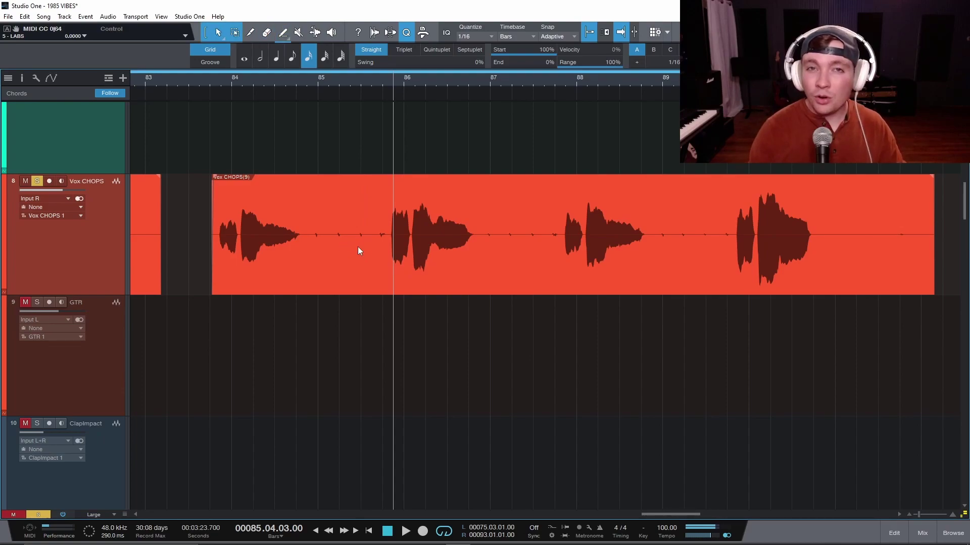
{"action": "right_click", "coordinate": [356, 246]}
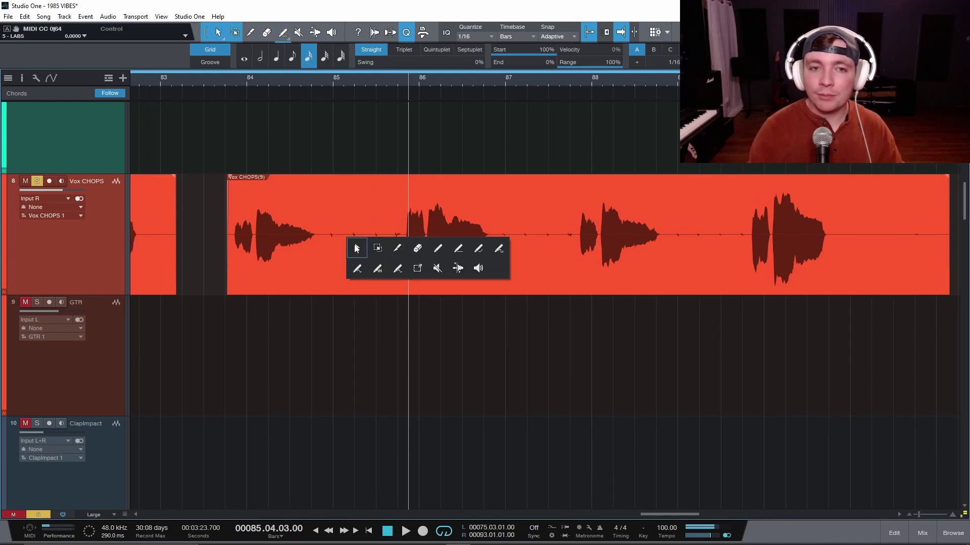
{"action": "left_click", "coordinate": [355, 254]}
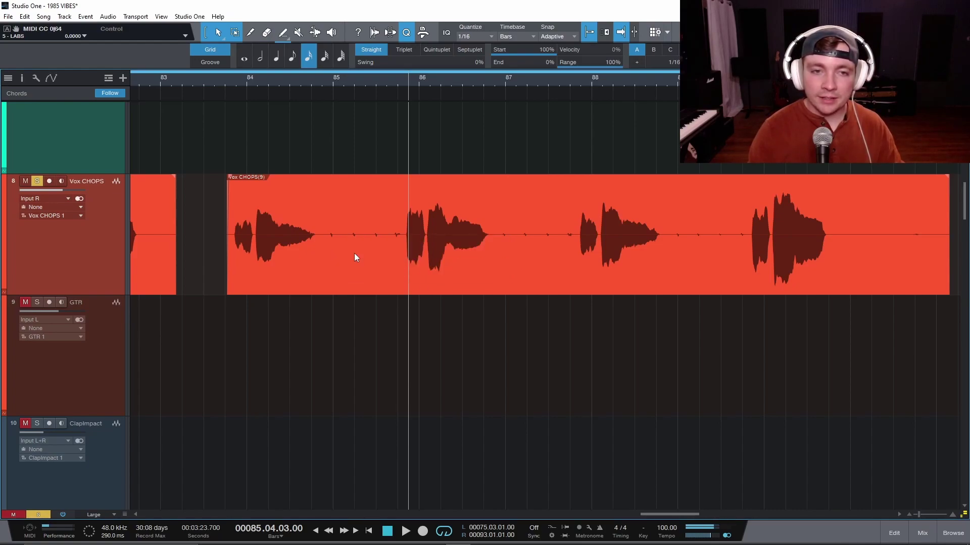
{"action": "left_click_drag", "start_coordinate": [320, 204], "coordinate": [391, 205]}
{"action": "left_click", "coordinate": [390, 205]}
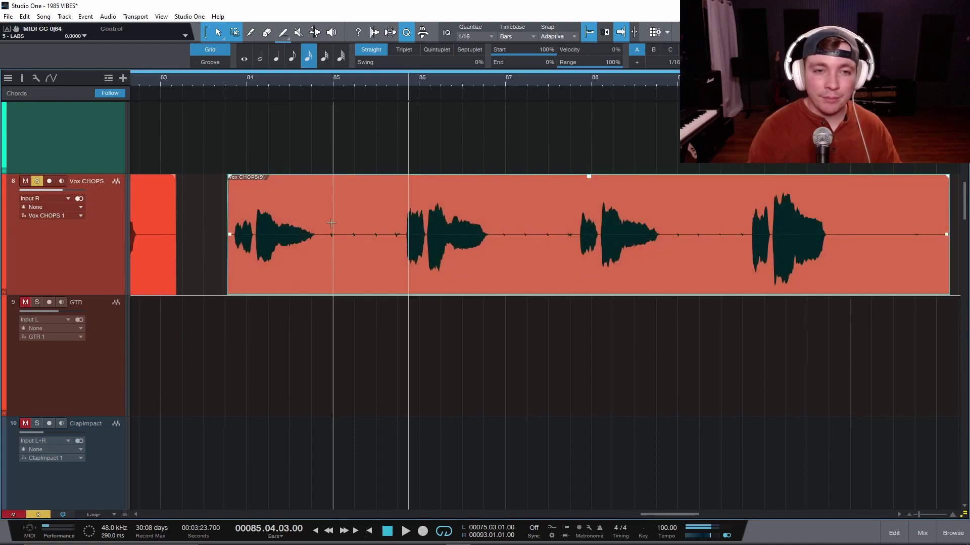
{"action": "left_click_drag", "start_coordinate": [320, 211], "coordinate": [405, 203]}
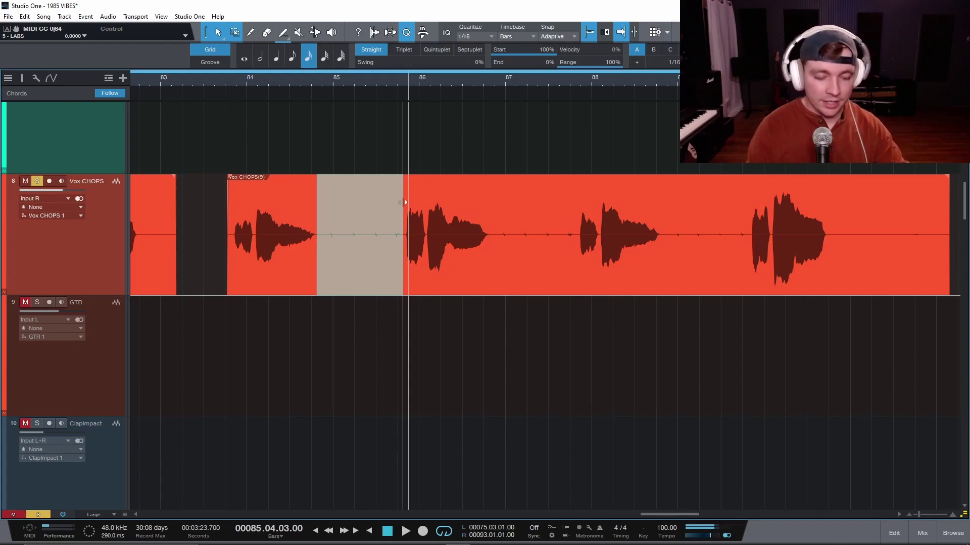
{"action": "key", "text": "Delete"}
{"action": "key", "text": "ctrl+z"}
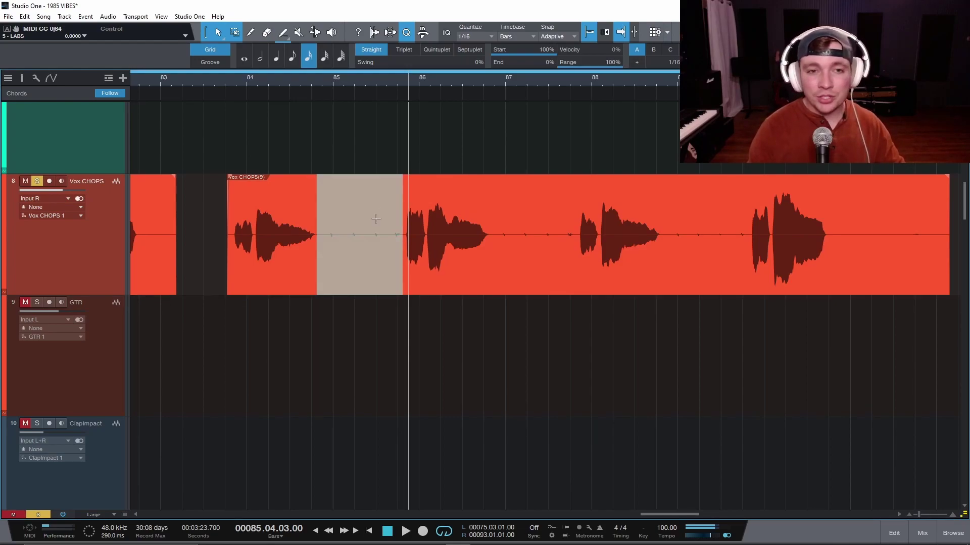
{"action": "left_click", "coordinate": [293, 286]}
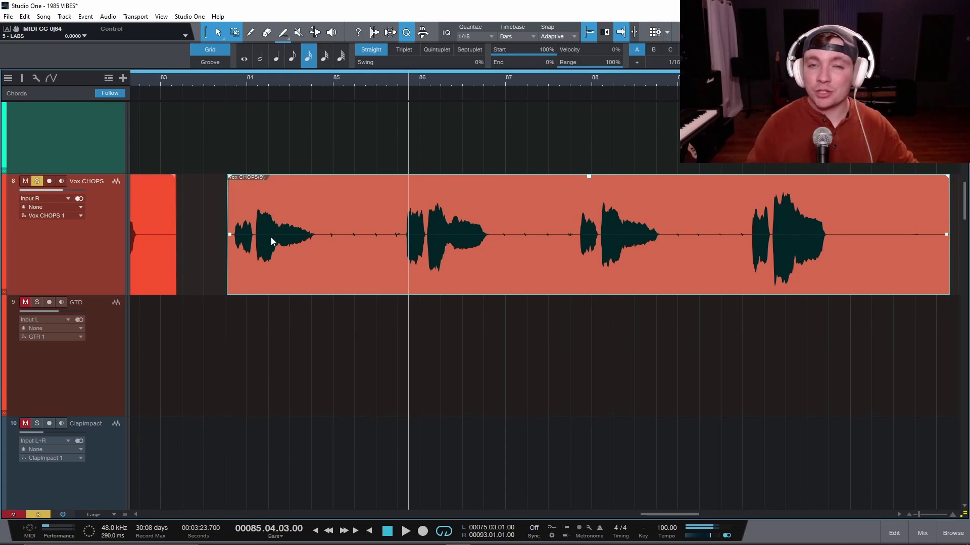
Open the Keyboard Shortcuts settings and search the command list for 'too'.
{"action": "left_click", "coordinate": [189, 16]}
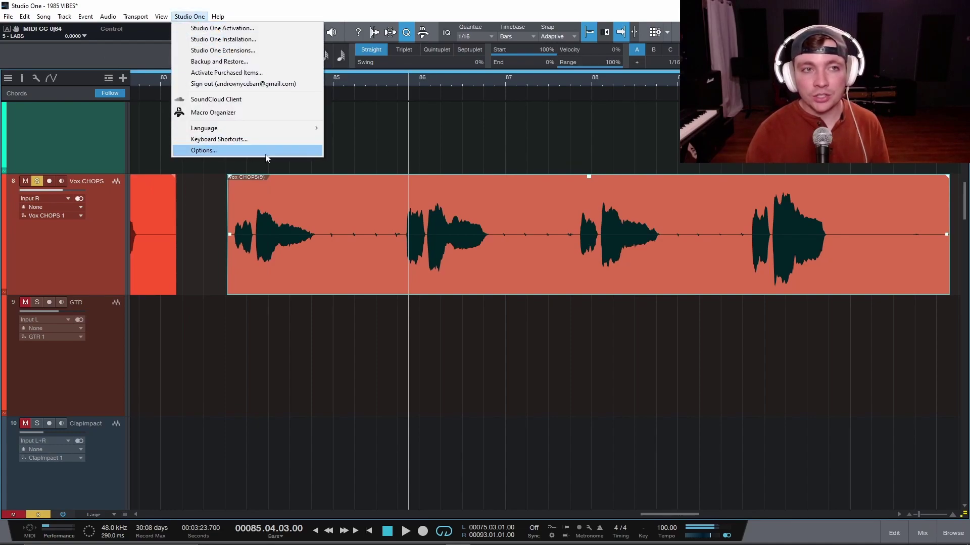
{"action": "left_click", "coordinate": [219, 139]}
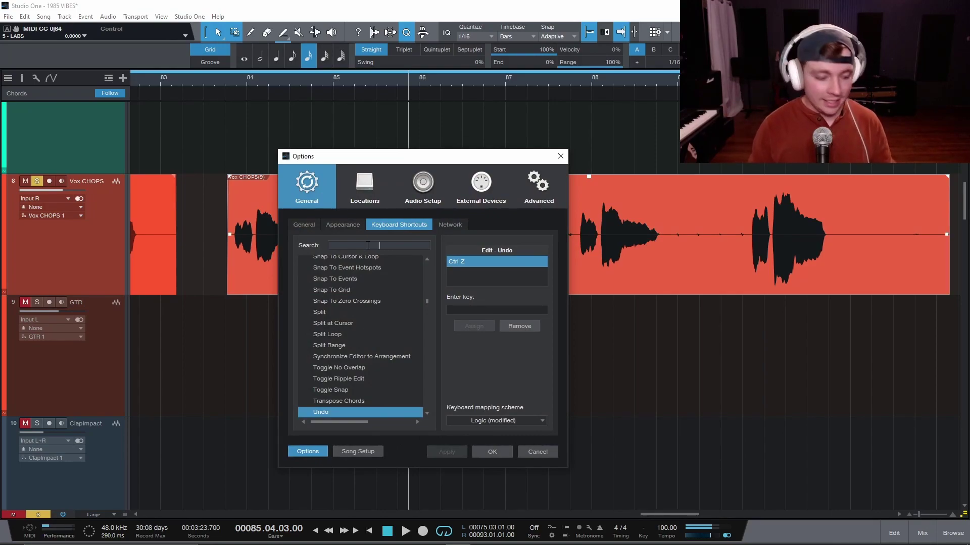
{"action": "left_click", "coordinate": [367, 246]}
{"action": "type", "text": "tool"}
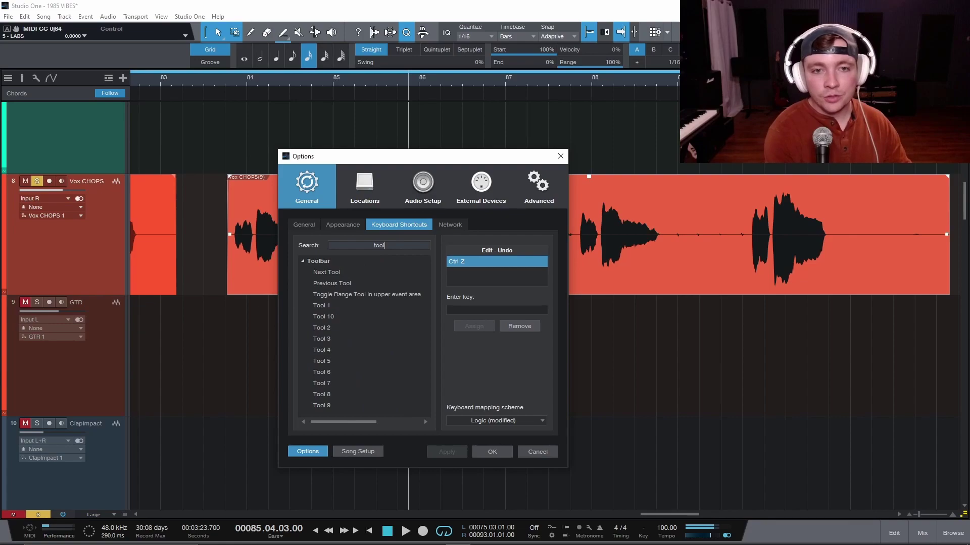
{"action": "scroll", "coordinate": [359, 356], "scroll_direction": "right", "scroll_amount": 2}
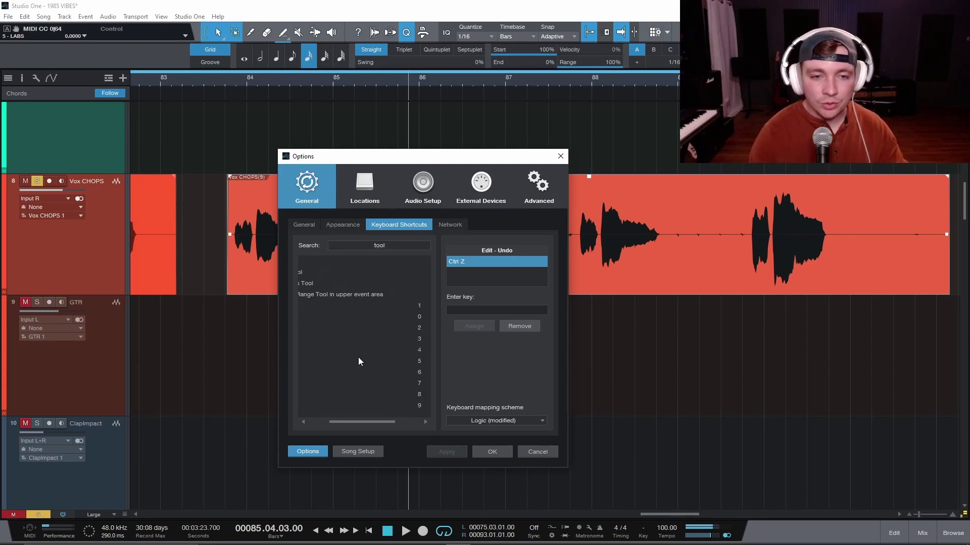
{"action": "scroll", "coordinate": [359, 356], "scroll_direction": "left", "scroll_amount": 2}
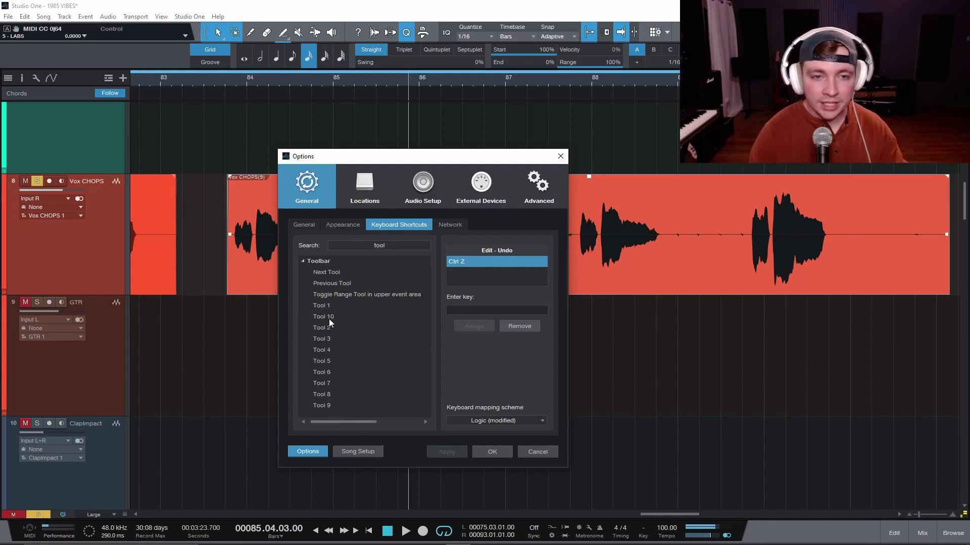
Check the keys assigned to Tool 1 through Tool 8, then clear the shortcut search.
{"action": "left_click", "coordinate": [338, 327]}
{"action": "left_click", "coordinate": [341, 306]}
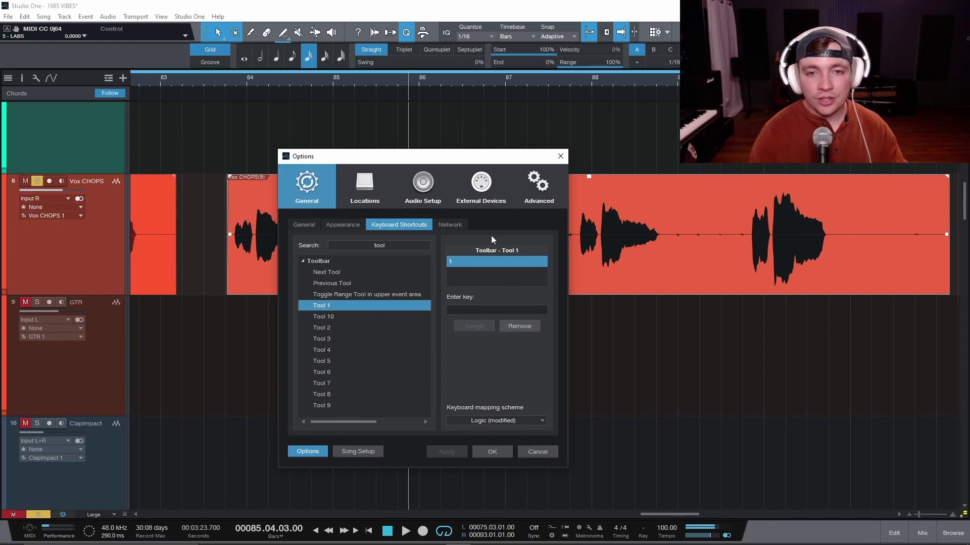
{"action": "left_click", "coordinate": [341, 327]}
{"action": "left_click", "coordinate": [342, 338]}
{"action": "left_click", "coordinate": [342, 349]}
{"action": "left_click", "coordinate": [336, 362]}
{"action": "left_click", "coordinate": [334, 373]}
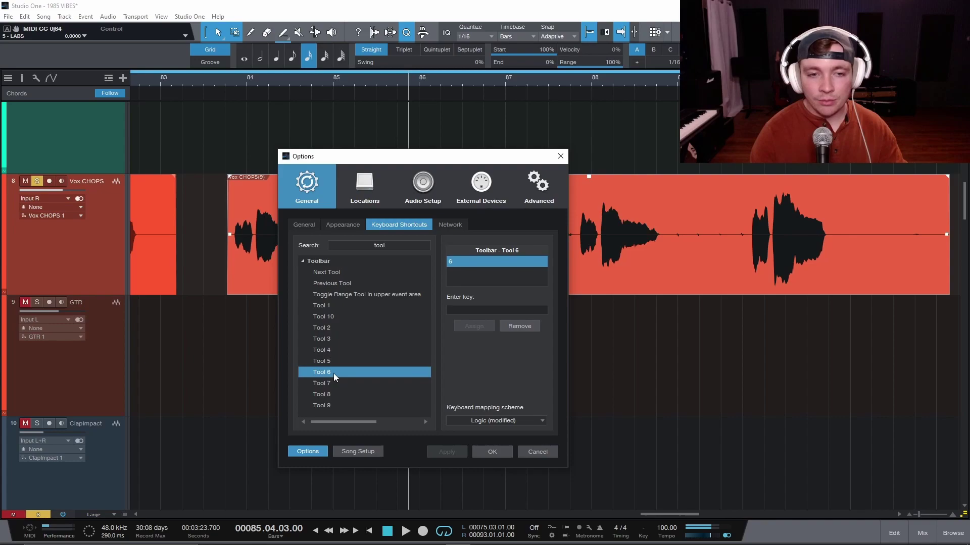
{"action": "left_click", "coordinate": [333, 384]}
{"action": "left_click", "coordinate": [332, 394]}
{"action": "left_click", "coordinate": [324, 306]}
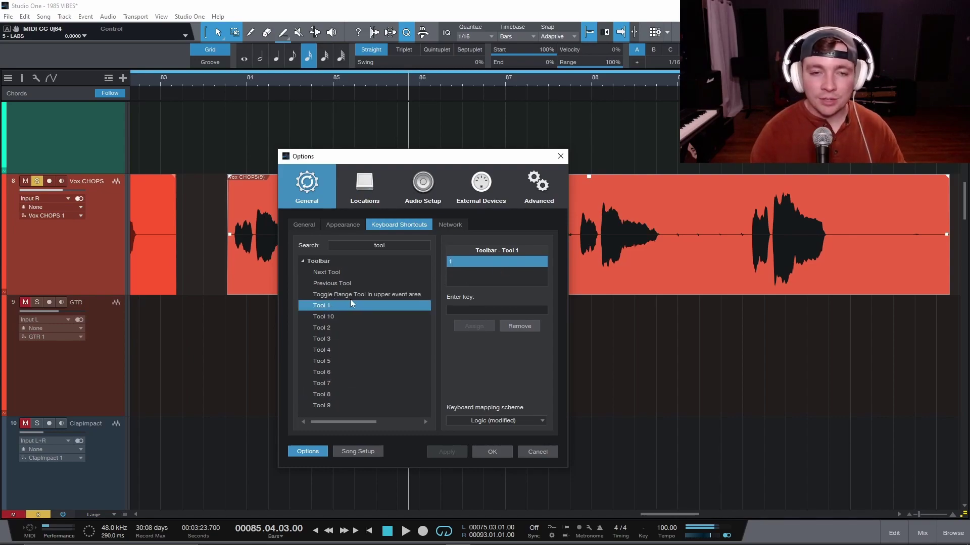
{"action": "double_click", "coordinate": [406, 248]}
{"action": "key", "text": "BackSpace"}
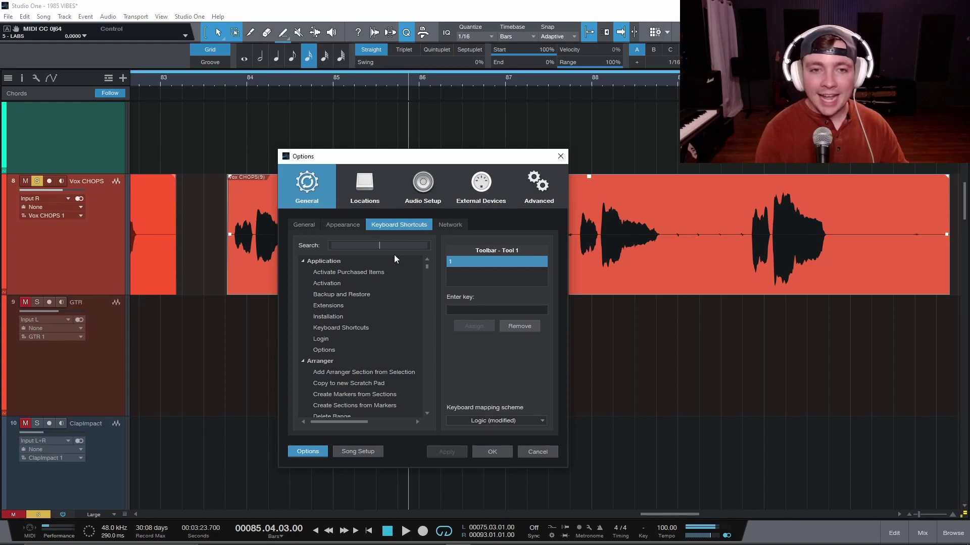
Search shortcuts for 'autofade', see Create Autofades uses Shift+Alt+X, and close Options with OK.
{"action": "type", "text": "autofade"}
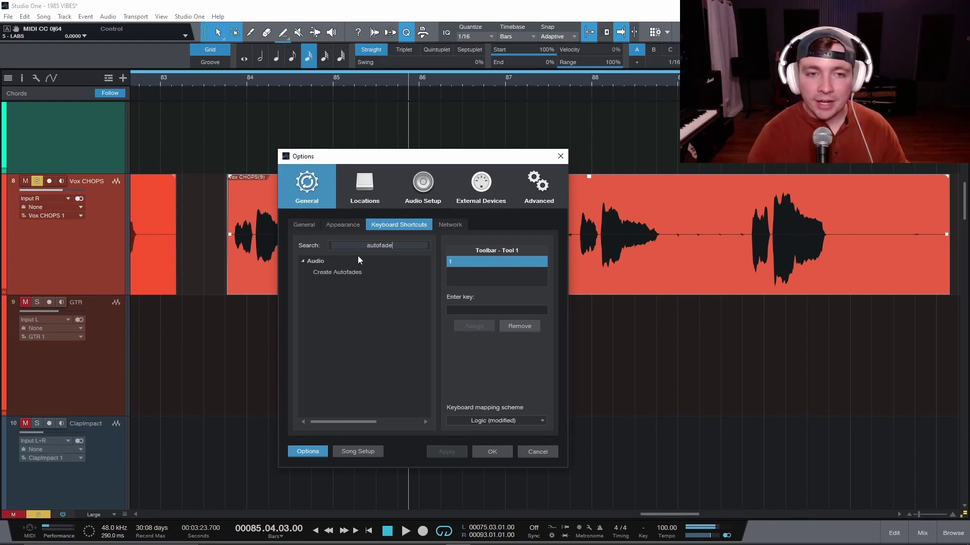
{"action": "left_click", "coordinate": [340, 274]}
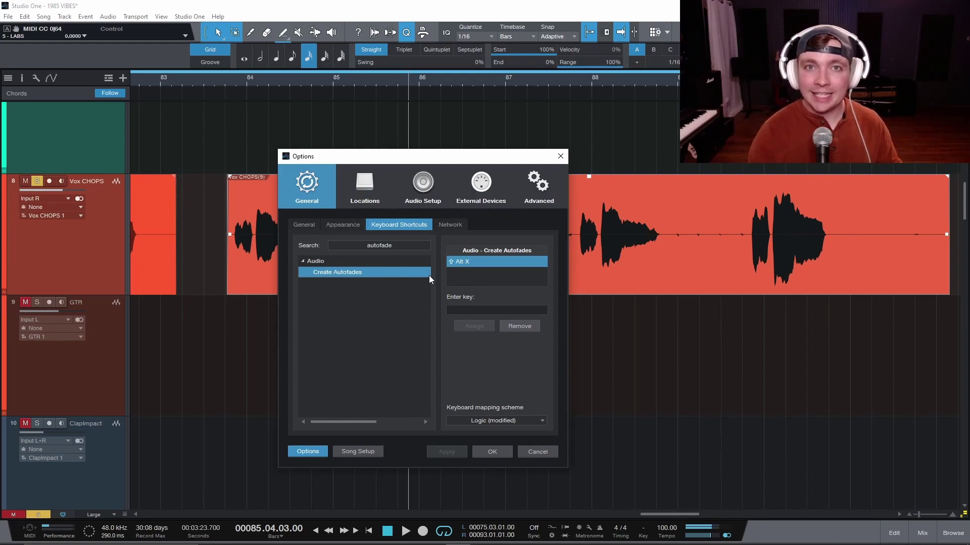
{"action": "left_click", "coordinate": [493, 453]}
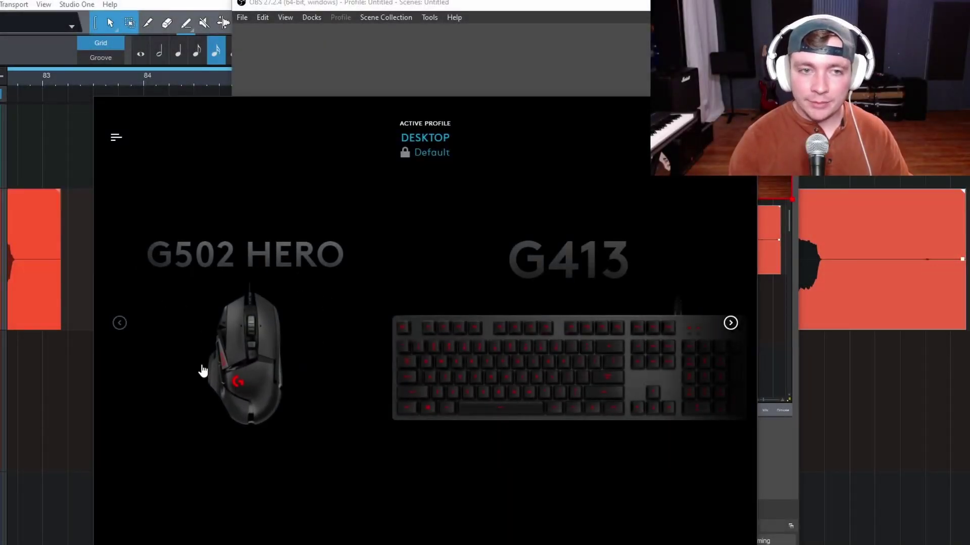
In the G502 HERO's macro list, create a new macro named 'Autofades Studio One'.
{"action": "left_click", "coordinate": [256, 356]}
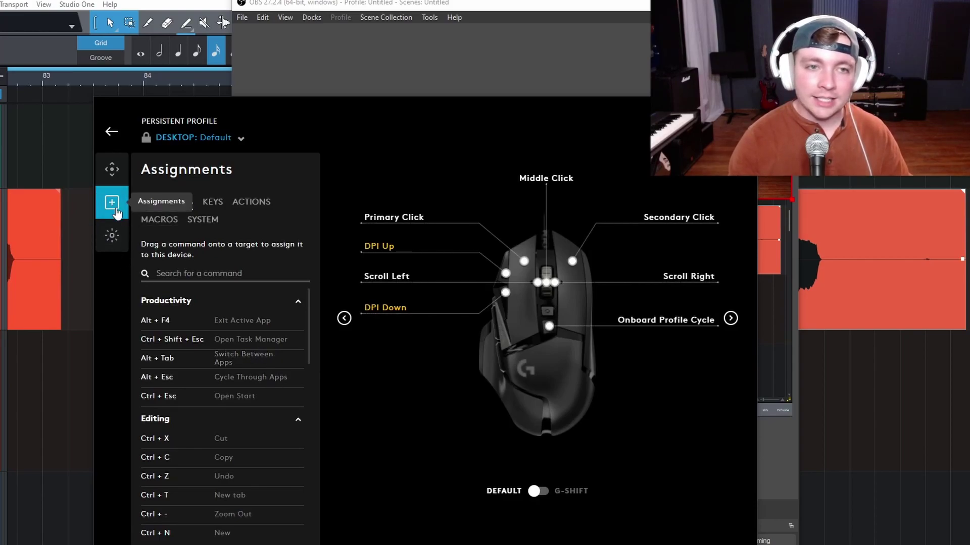
{"action": "left_click", "coordinate": [158, 222]}
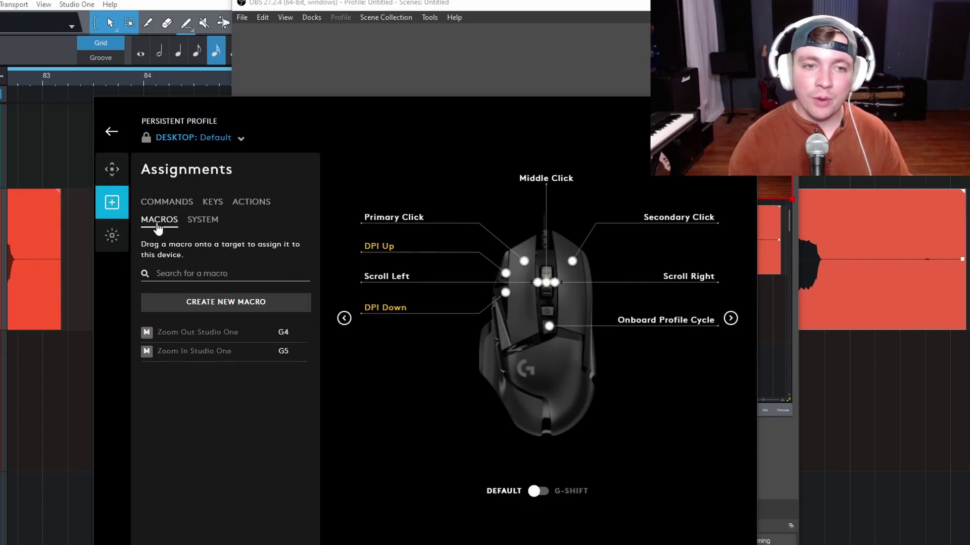
{"action": "left_click", "coordinate": [236, 305]}
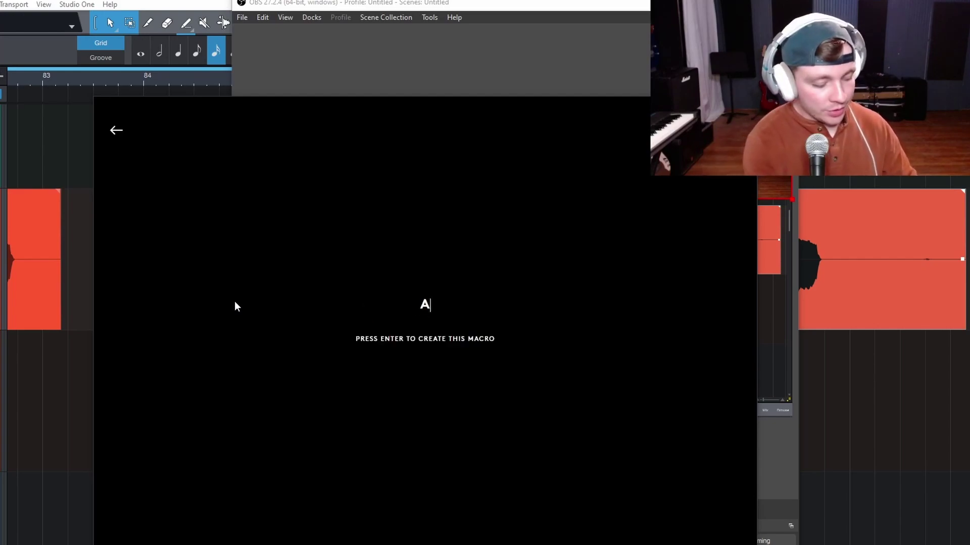
{"action": "type", "text": "utofades "}
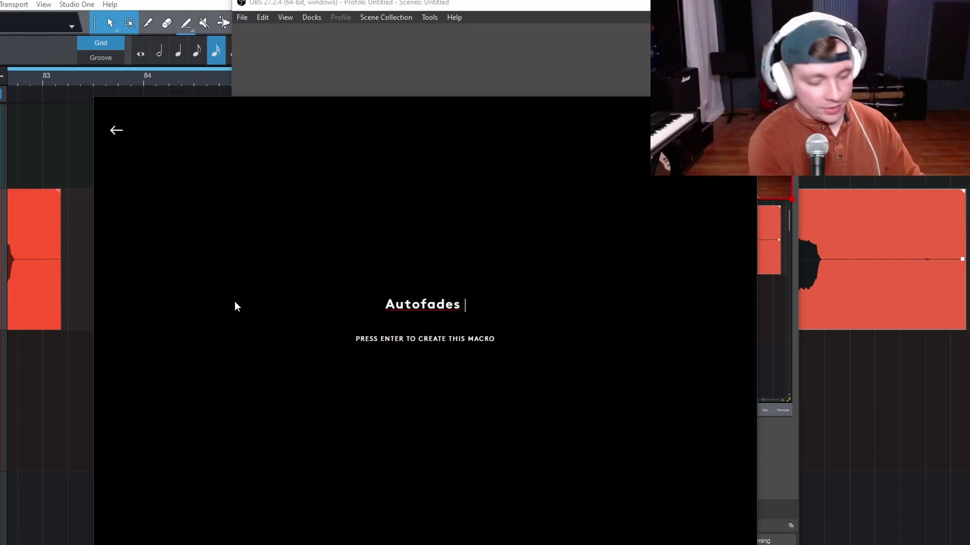
{"action": "type", "text": "Studio "}
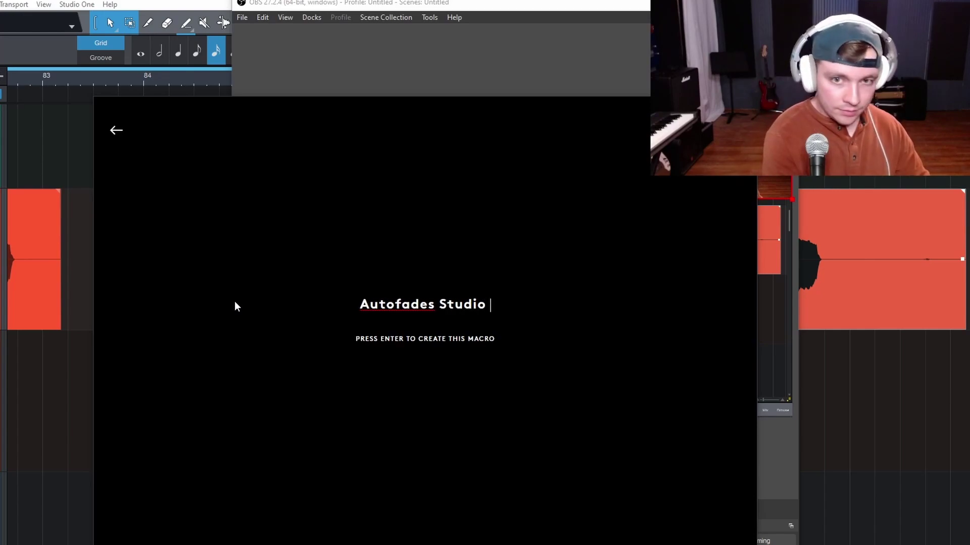
{"action": "type", "text": "One"}
{"action": "key", "text": "Return"}
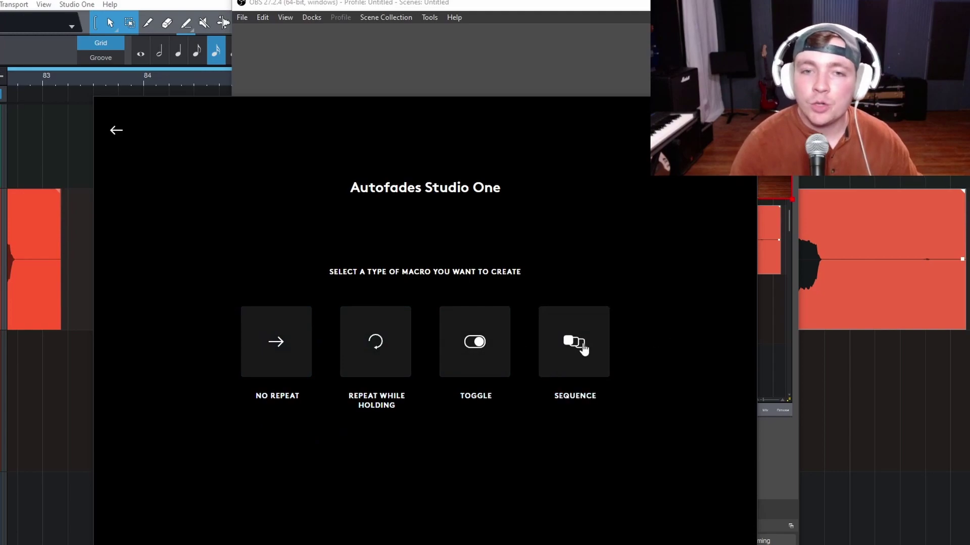
Make Autofades Studio One a No Repeat macro recording Shift+Alt+X, and save it.
{"action": "left_click", "coordinate": [267, 360]}
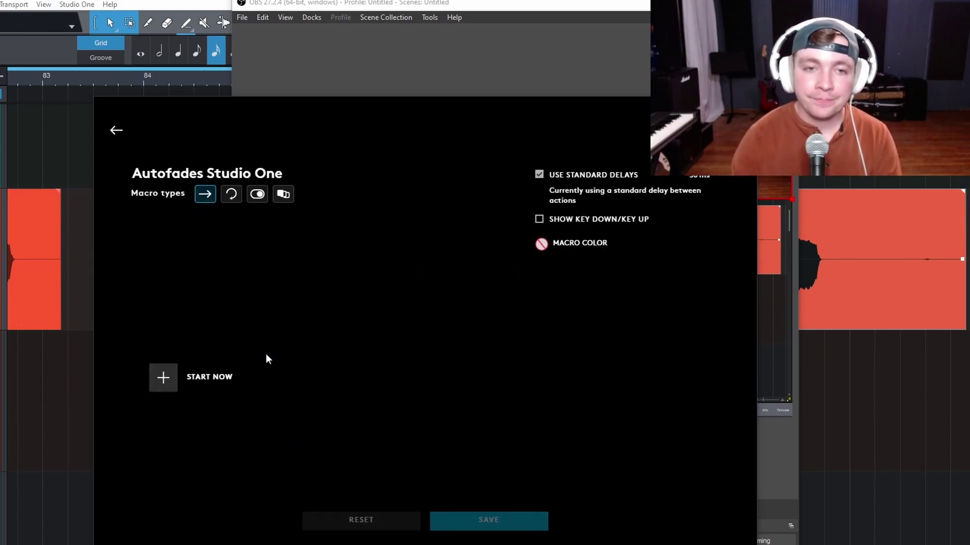
{"action": "left_click", "coordinate": [164, 381]}
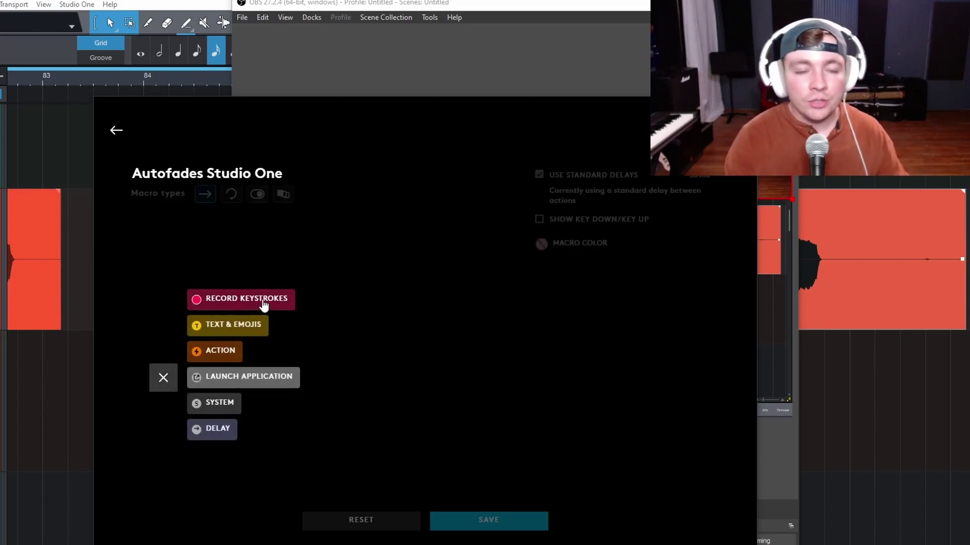
{"action": "left_click", "coordinate": [262, 301]}
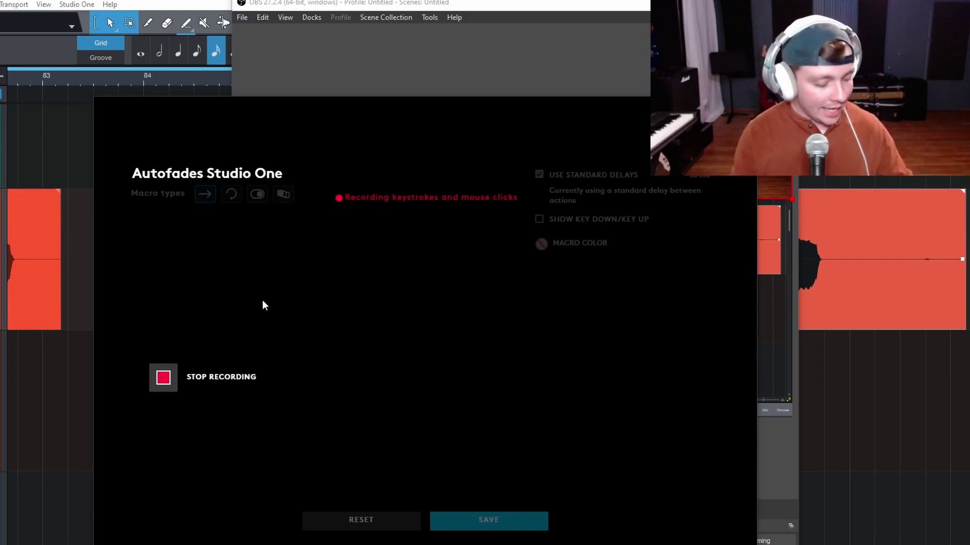
{"action": "key", "text": "shift+alt+x"}
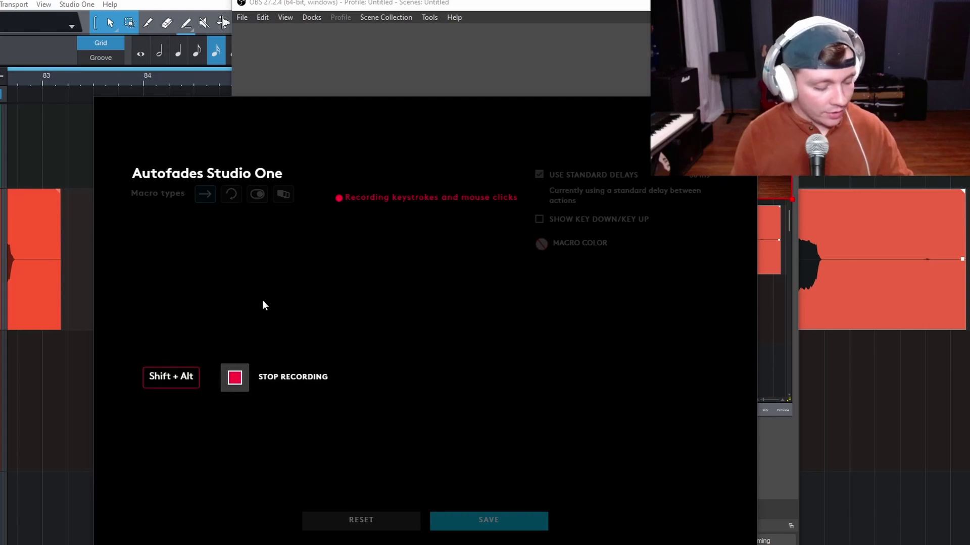
{"action": "left_click", "coordinate": [251, 378]}
{"action": "left_click", "coordinate": [498, 521]}
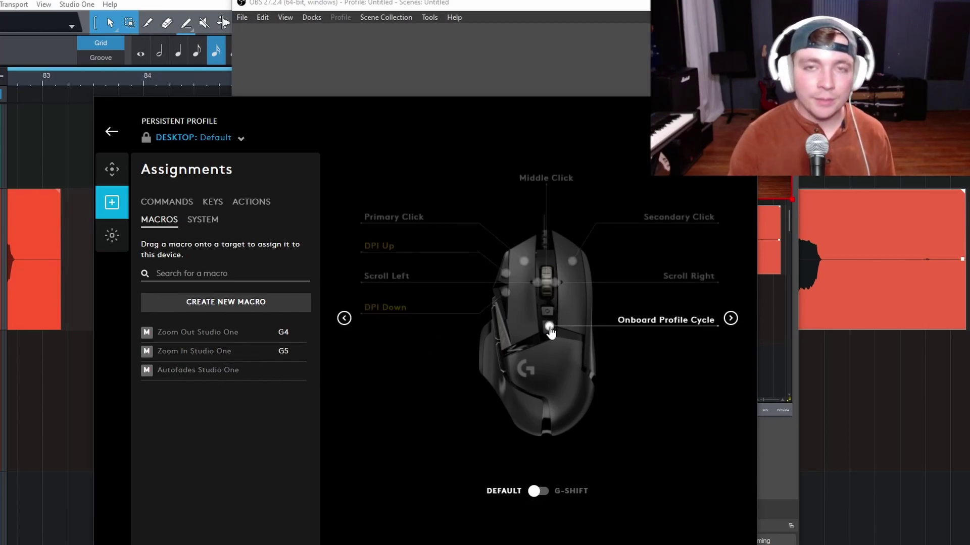
Drag Autofades Studio One onto the G9 button, replacing Onboard Profile Cycle.
{"action": "left_click_drag", "start_coordinate": [216, 370], "coordinate": [549, 326]}
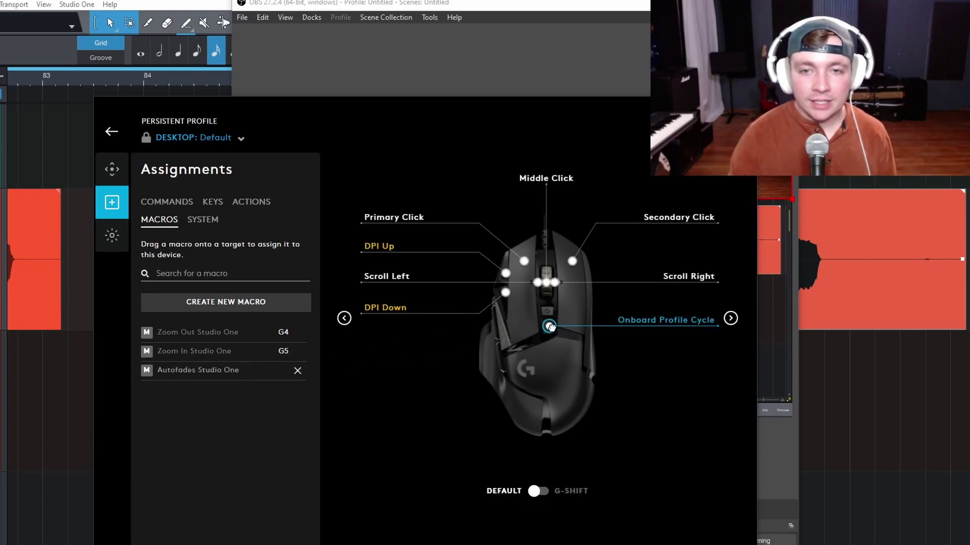
Create a new macro named 'Split Tool for Studio One' and set its type to Sequence.
{"action": "left_click", "coordinate": [216, 303]}
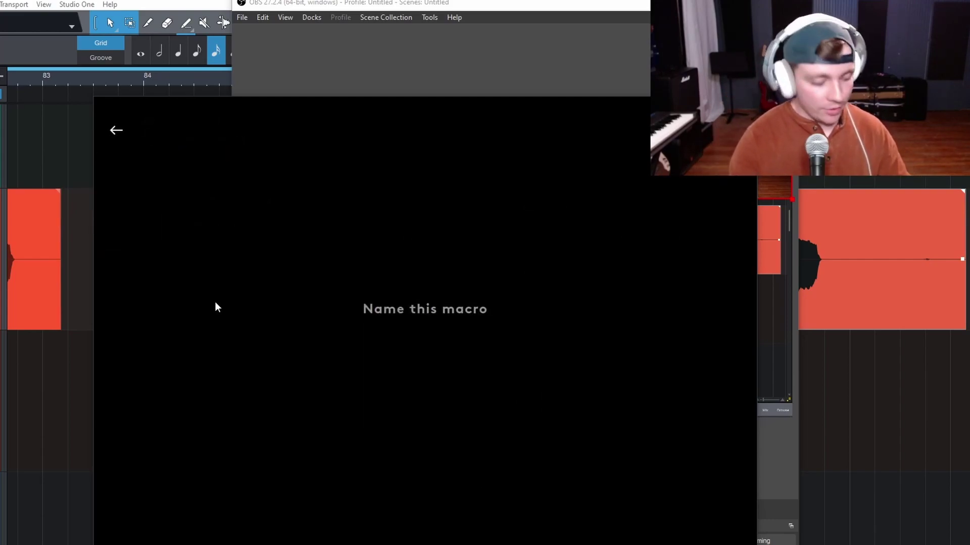
{"action": "type", "text": "Sp"}
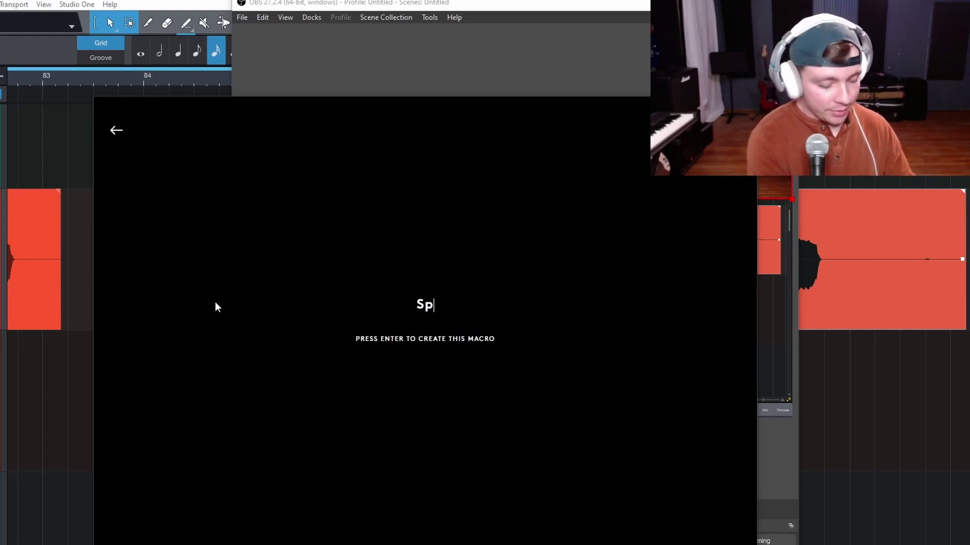
{"action": "type", "text": "lit Tool fo"}
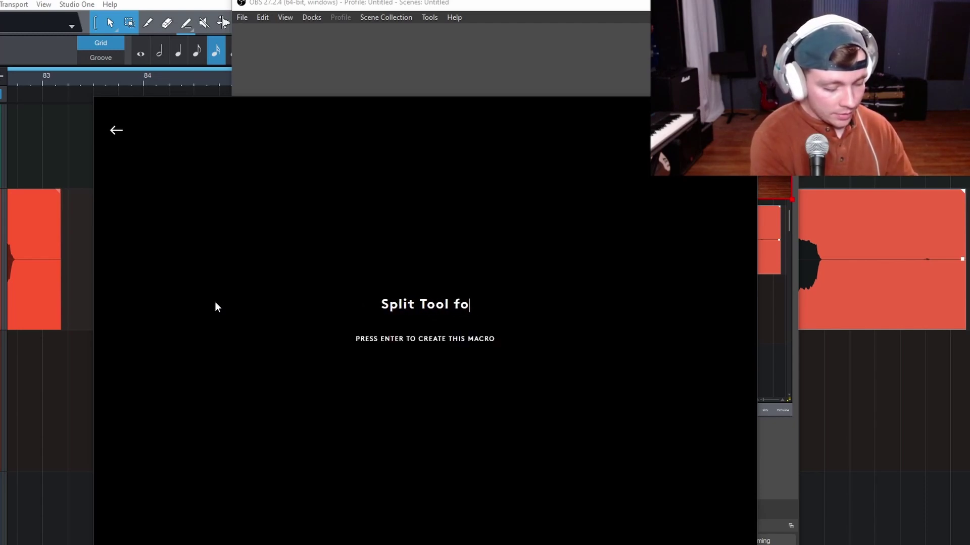
{"action": "type", "text": "r Studio One"}
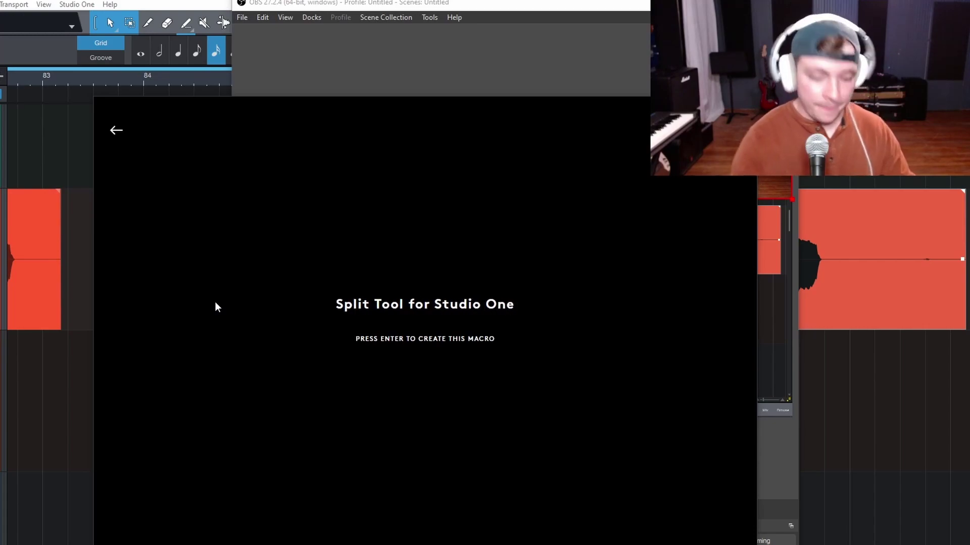
{"action": "key", "text": "Return"}
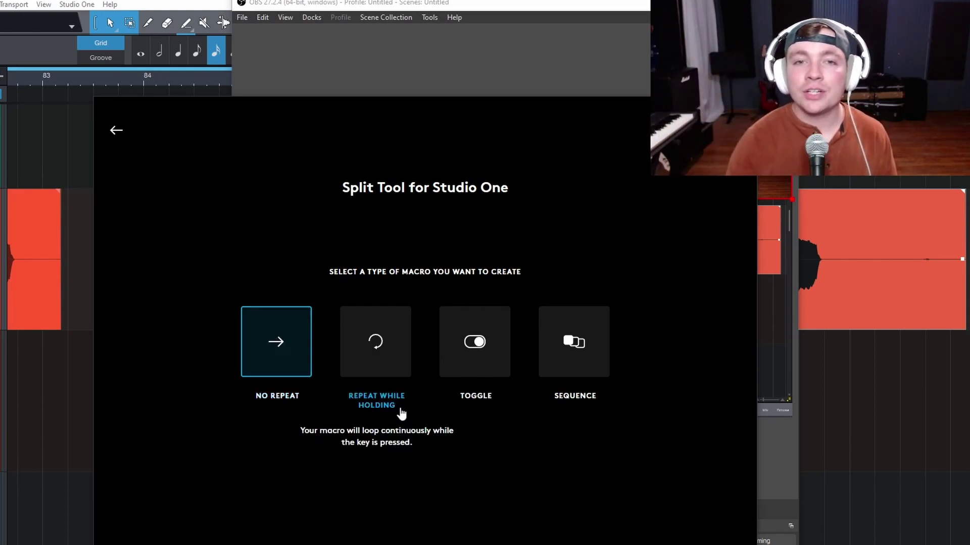
{"action": "left_click", "coordinate": [574, 347]}
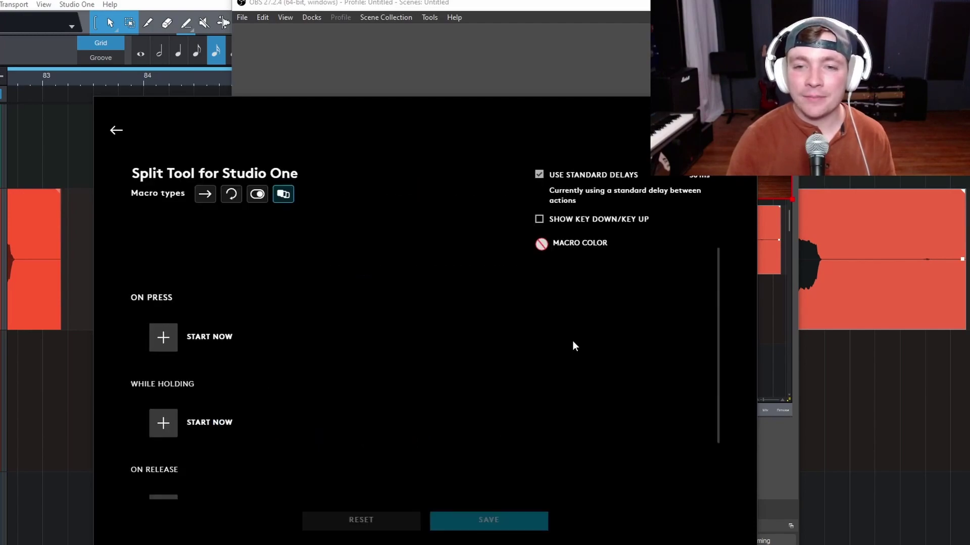
Record the key 3 as the Split Tool macro's on-press action.
{"action": "left_click", "coordinate": [163, 347]}
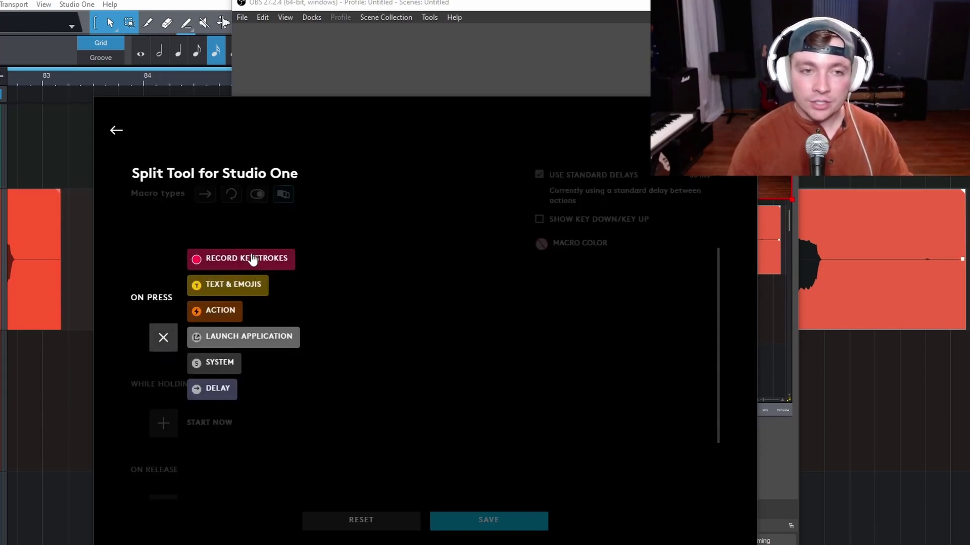
{"action": "left_click", "coordinate": [229, 260]}
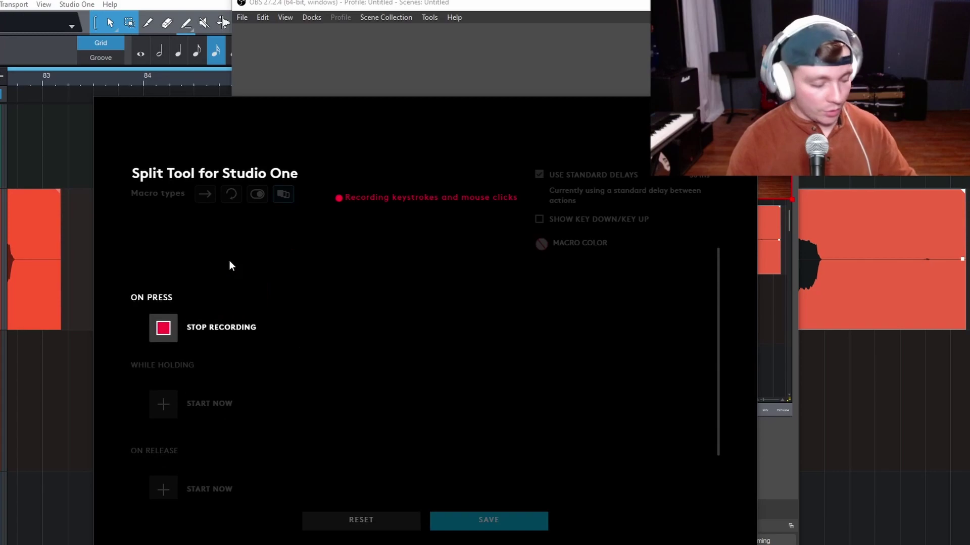
{"action": "key", "text": "3"}
{"action": "left_click", "coordinate": [200, 337]}
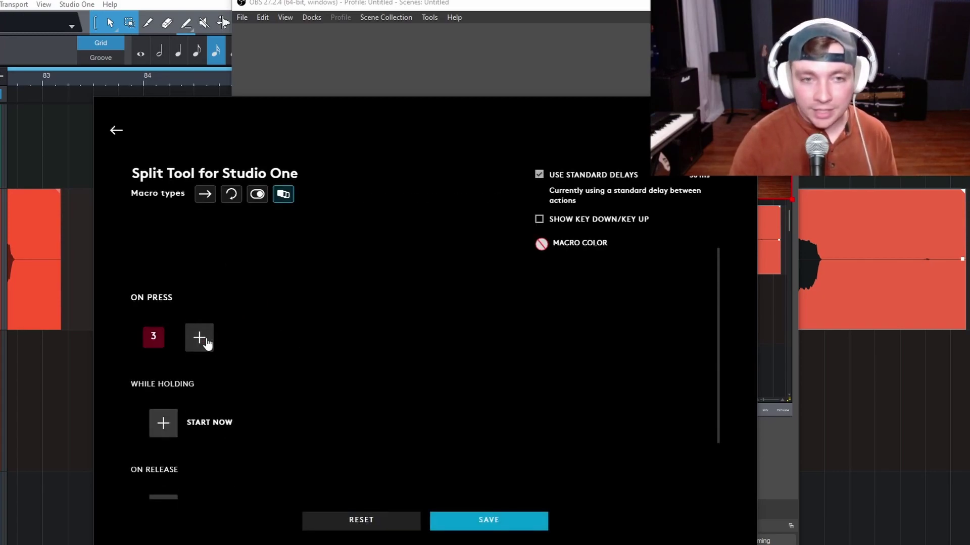
{"action": "scroll", "coordinate": [362, 368], "scroll_direction": "down", "scroll_amount": 2}
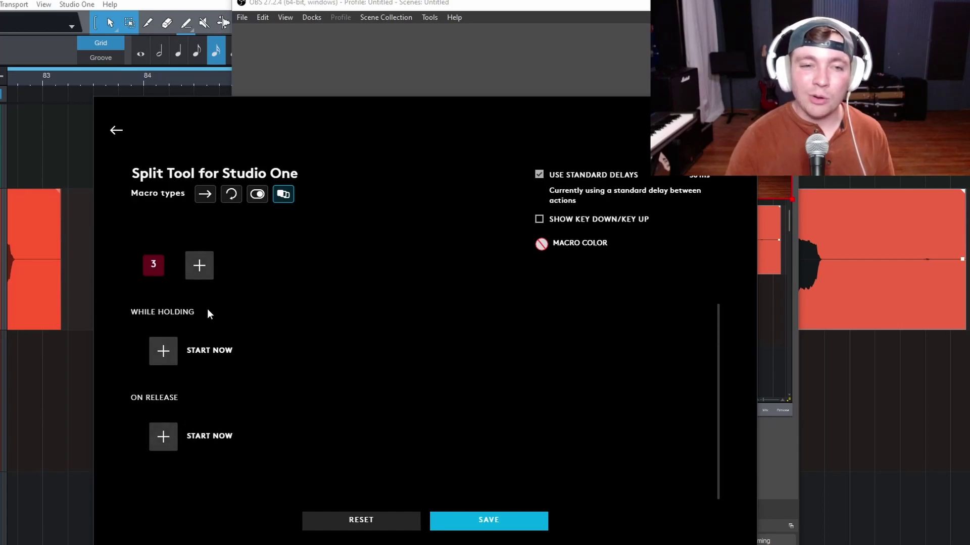
Record the key 1 as the macro's on-release action.
{"action": "left_click", "coordinate": [174, 439]}
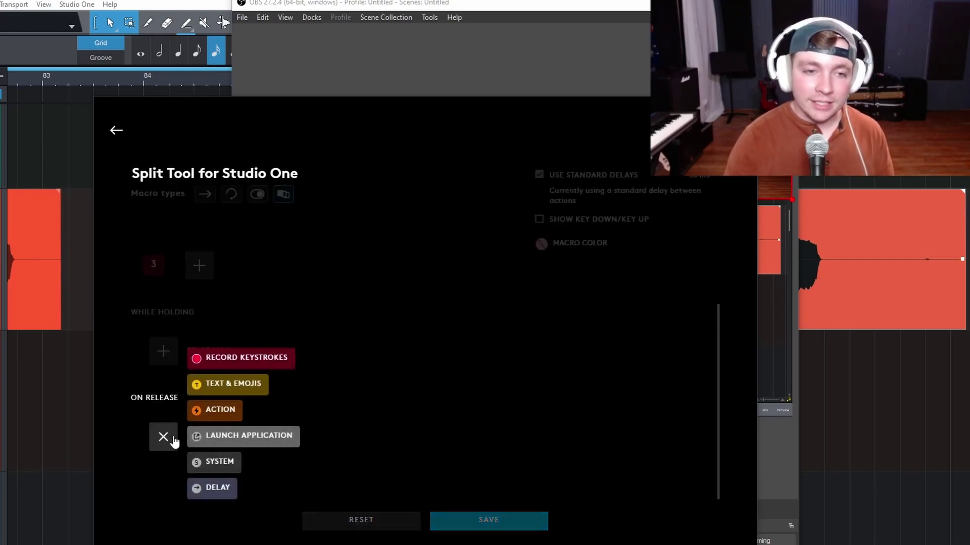
{"action": "left_click", "coordinate": [222, 358]}
{"action": "key", "text": "1"}
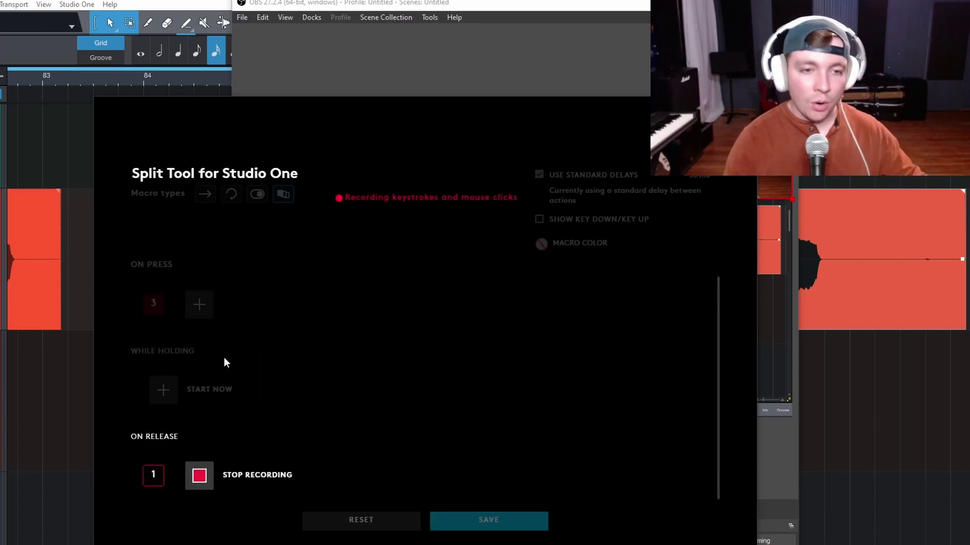
{"action": "left_click", "coordinate": [200, 477]}
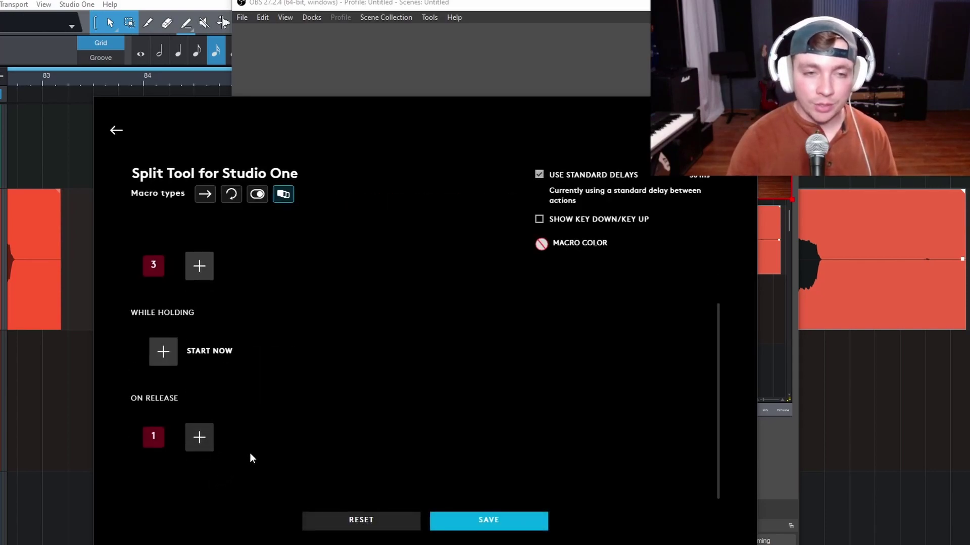
{"action": "scroll", "coordinate": [227, 384], "scroll_direction": "up", "scroll_amount": 2}
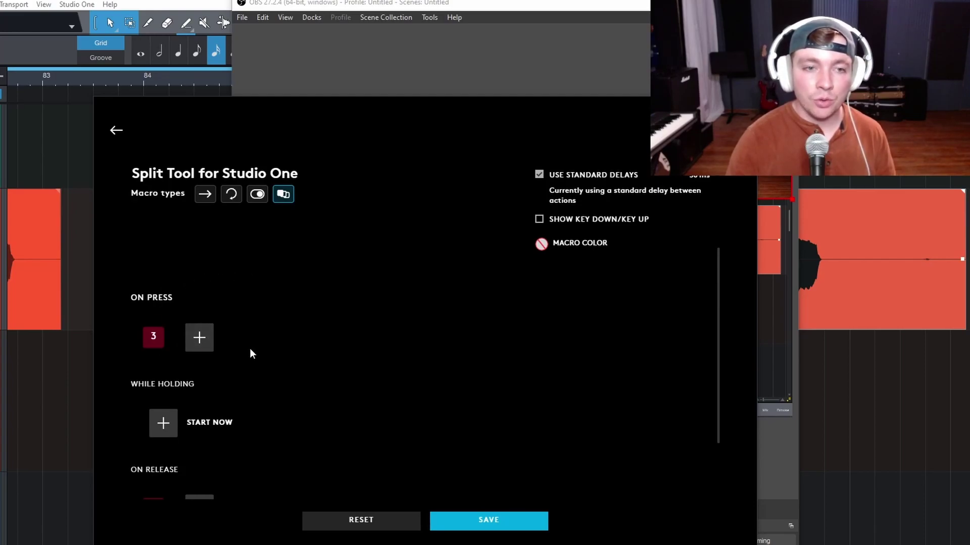
{"action": "scroll", "coordinate": [250, 348], "scroll_direction": "down", "scroll_amount": 2}
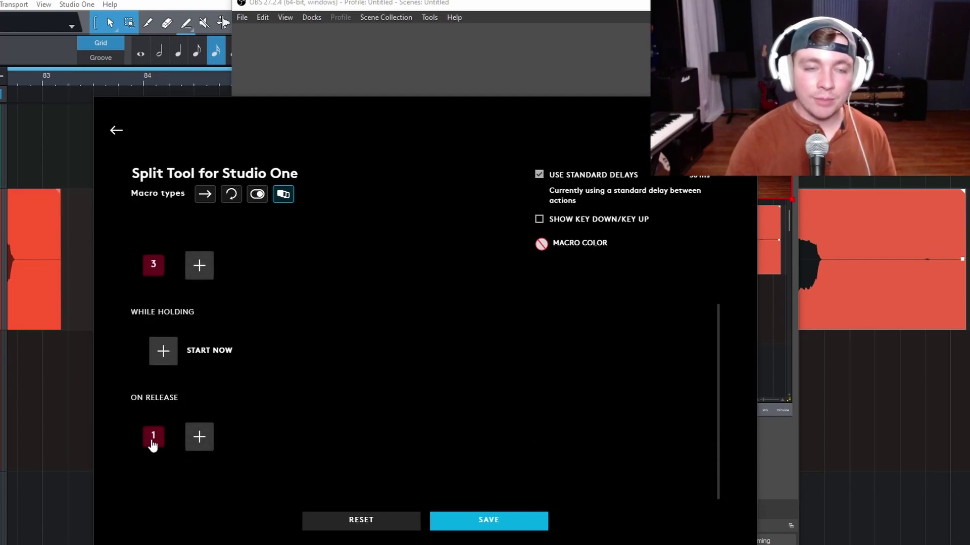
Save Split Tool for Studio One and drag it onto the mouse's DPI Shift side button (G6).
{"action": "left_click", "coordinate": [490, 520]}
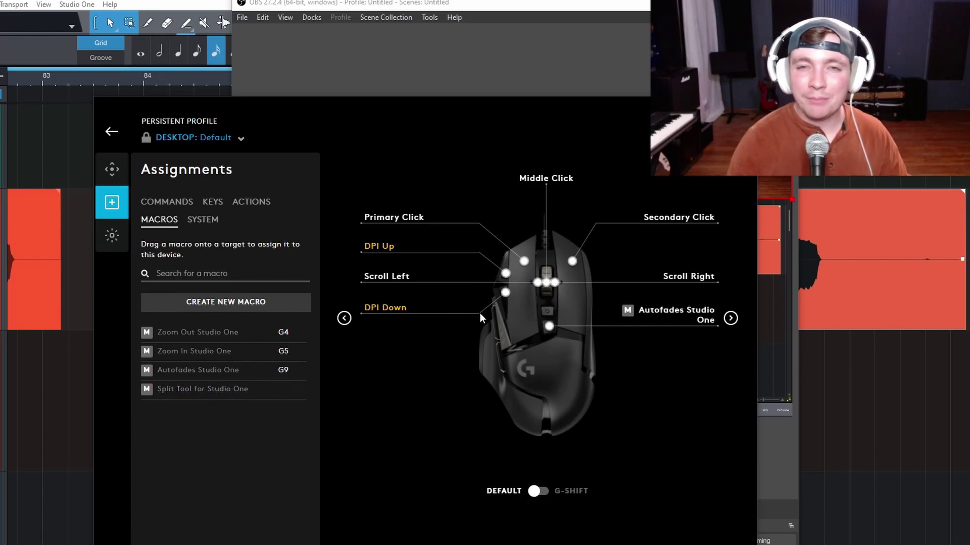
{"action": "left_click", "coordinate": [730, 317]}
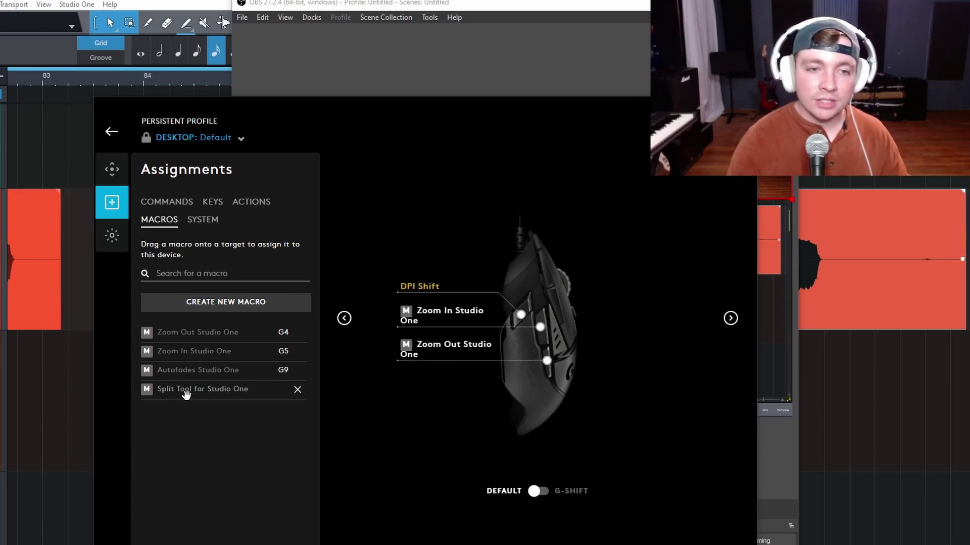
{"action": "left_click_drag", "start_coordinate": [188, 393], "coordinate": [425, 283]}
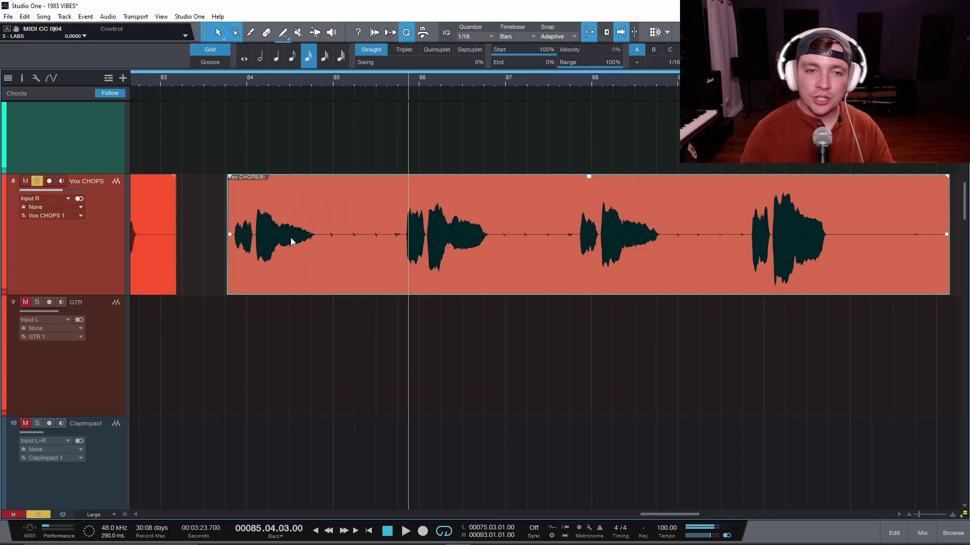
With the Split tool, cut the Vox CHOPS event before and after each of the four chops.
{"action": "key", "text": "3"}
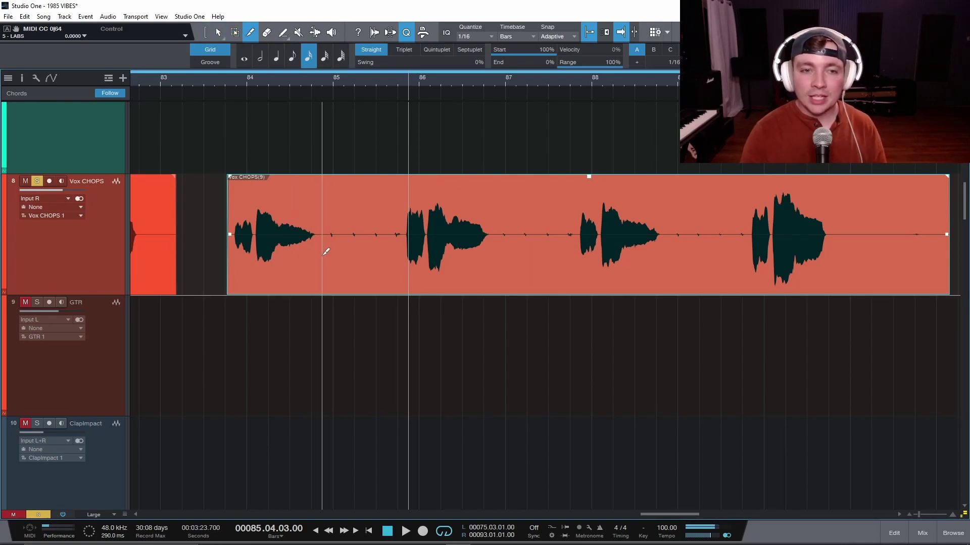
{"action": "key", "text": "1"}
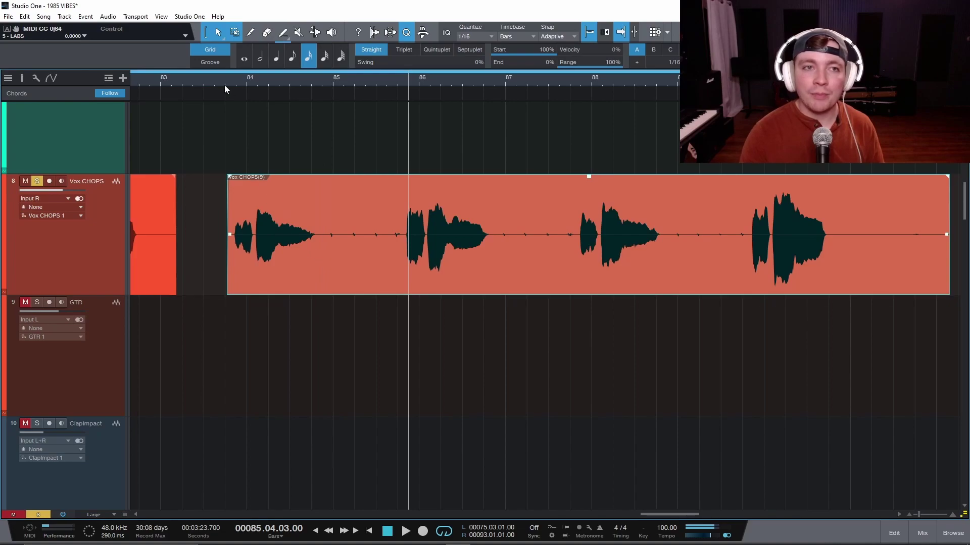
{"action": "key", "text": "3"}
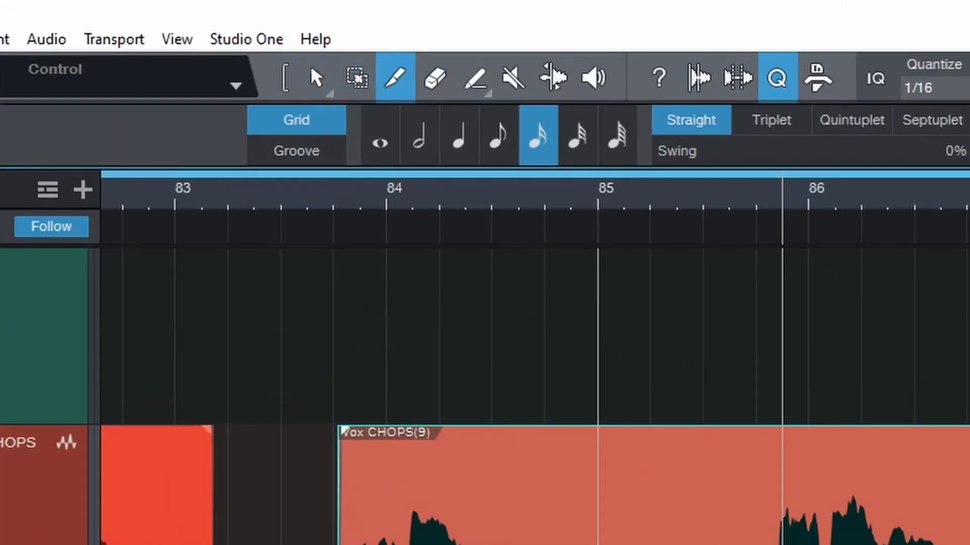
{"action": "key", "text": "1"}
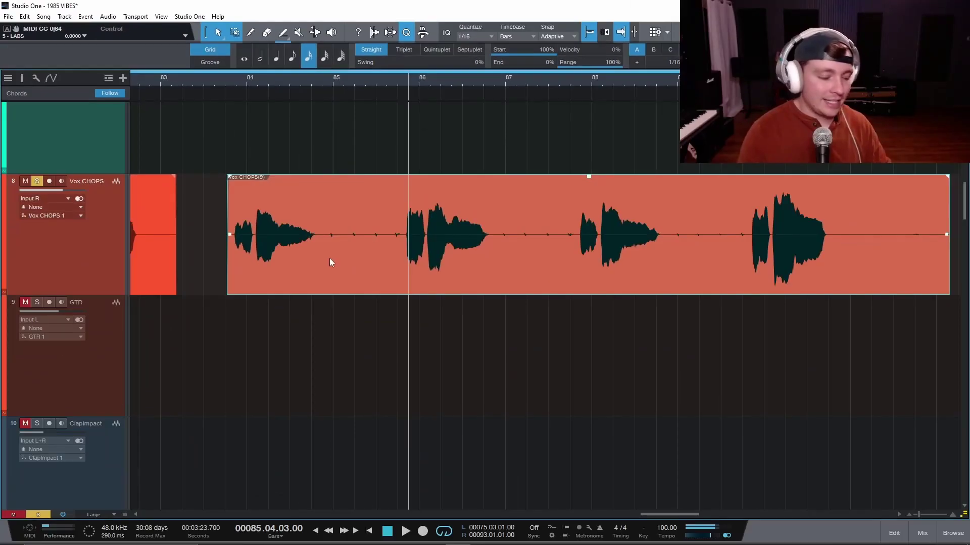
{"action": "key", "text": "3"}
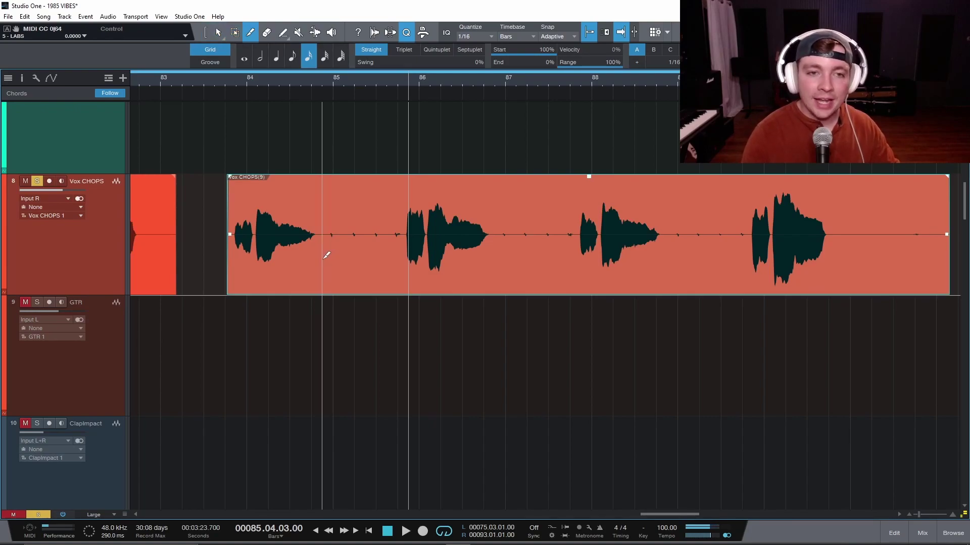
{"action": "left_click", "coordinate": [324, 262]}
{"action": "left_click", "coordinate": [407, 264]}
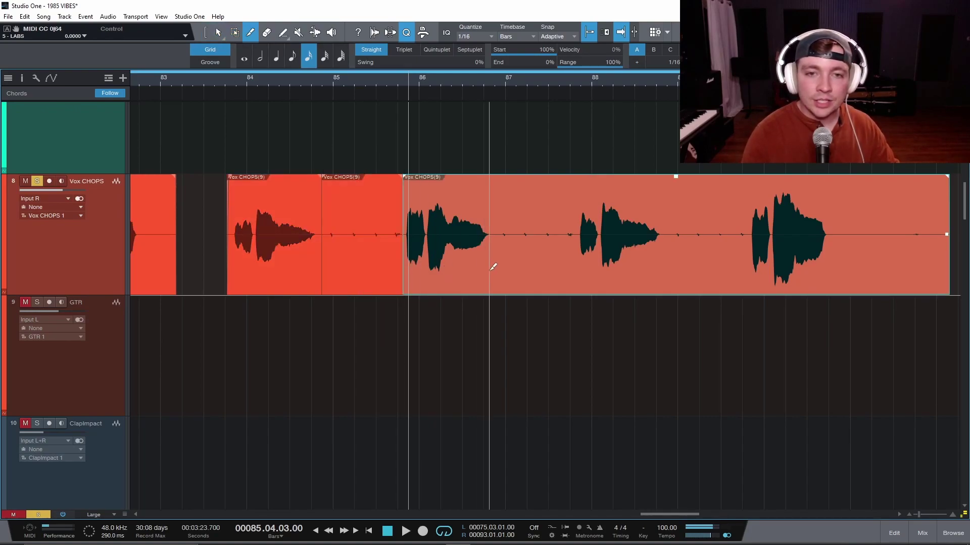
{"action": "left_click", "coordinate": [496, 267]}
{"action": "left_click", "coordinate": [582, 264]}
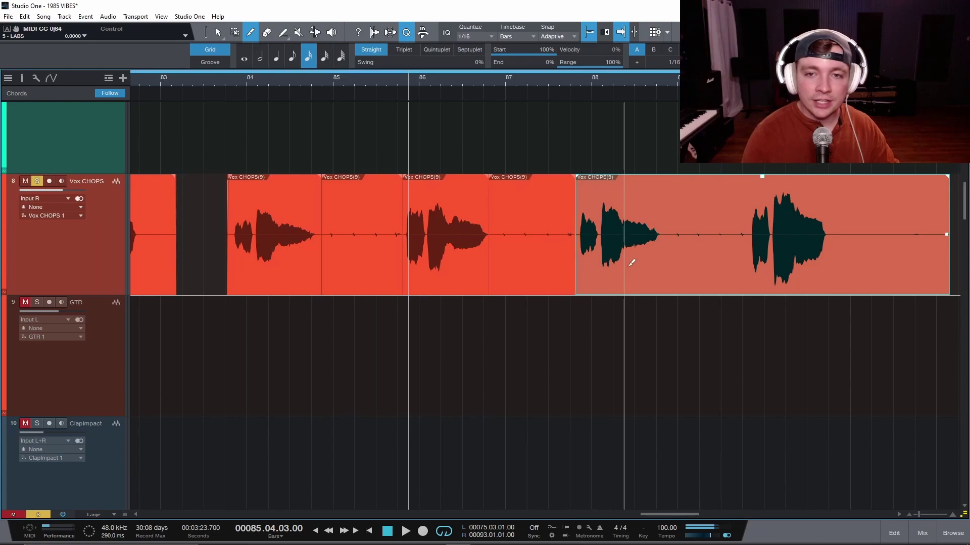
{"action": "left_click", "coordinate": [668, 265]}
{"action": "left_click", "coordinate": [754, 265]}
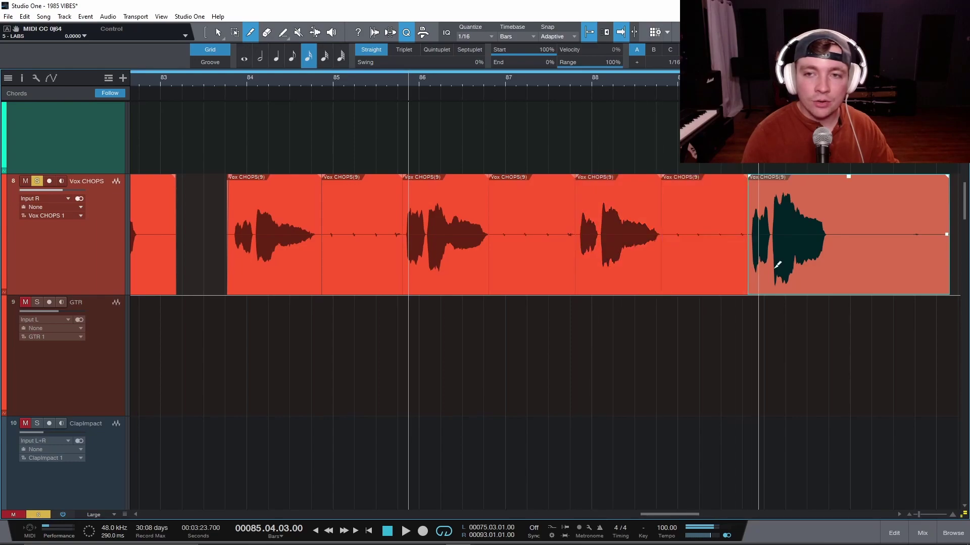
{"action": "left_click", "coordinate": [836, 264]}
Back in the Arrow tool, select the three silent pieces between chops and delete them.
{"action": "key", "text": "1"}
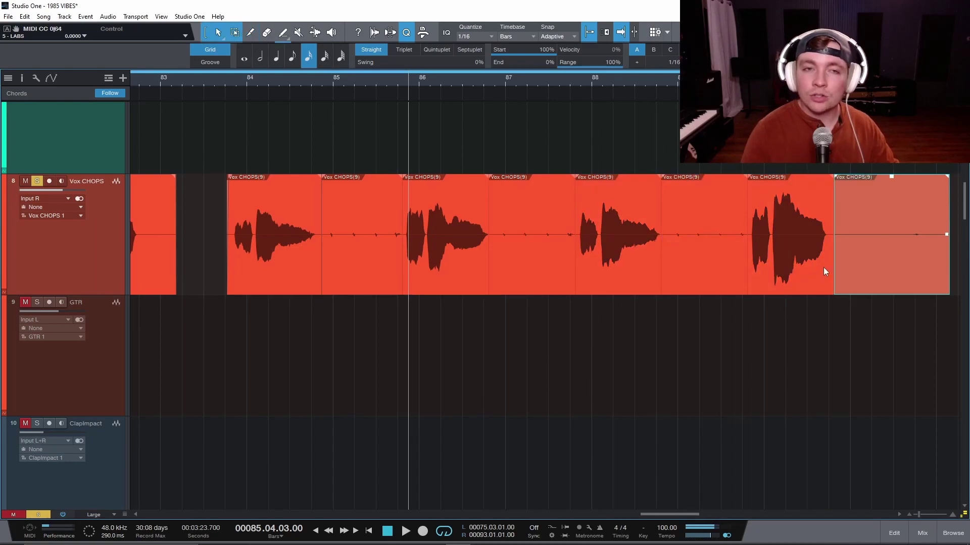
{"action": "left_click", "coordinate": [712, 273], "text": "shift"}
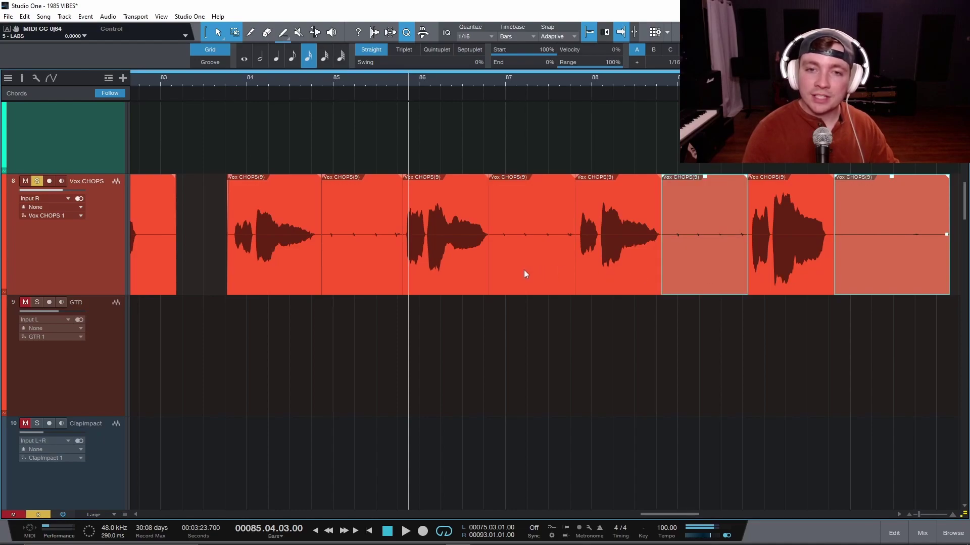
{"action": "left_click", "coordinate": [522, 268], "text": "shift"}
{"action": "left_click", "coordinate": [350, 271], "text": "shift"}
{"action": "key", "text": "Delete"}
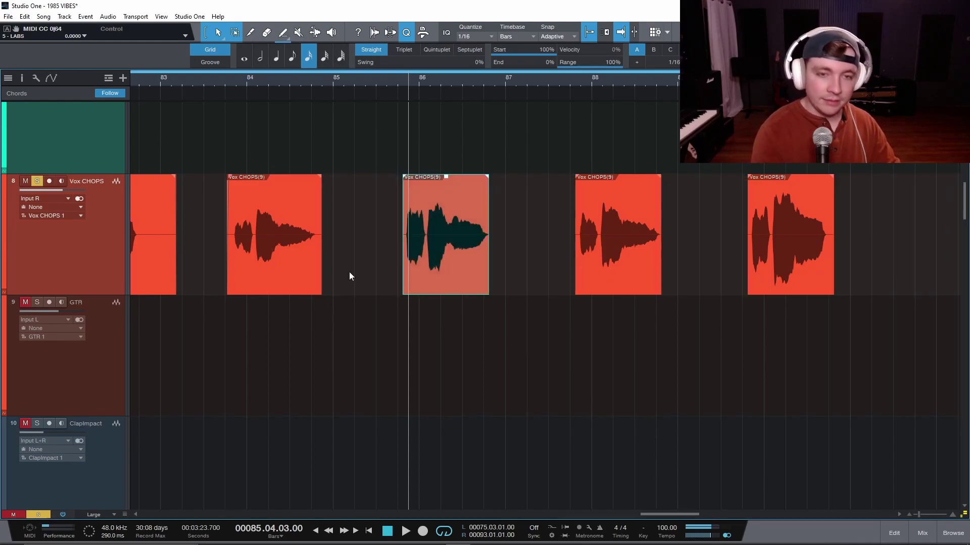
Marquee-select the remaining Vox CHOPS events, apply autofades, and verify the 10 ms fade-outs.
{"action": "left_click_drag", "start_coordinate": [908, 262], "coordinate": [192, 269]}
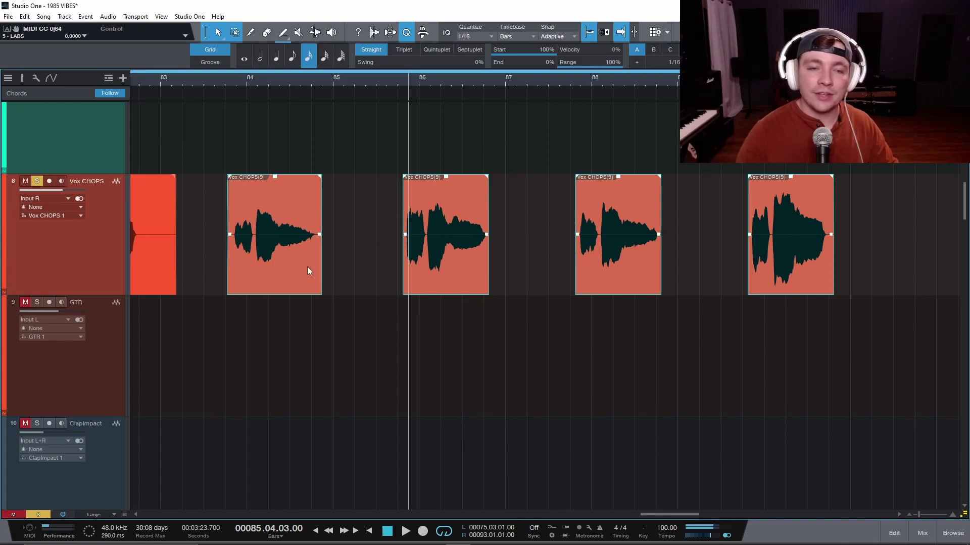
{"action": "scroll", "coordinate": [468, 221], "scroll_direction": "up", "scroll_amount": 3, "text": "ctrl"}
{"action": "left_click_drag", "start_coordinate": [475, 182], "coordinate": [474, 181]}
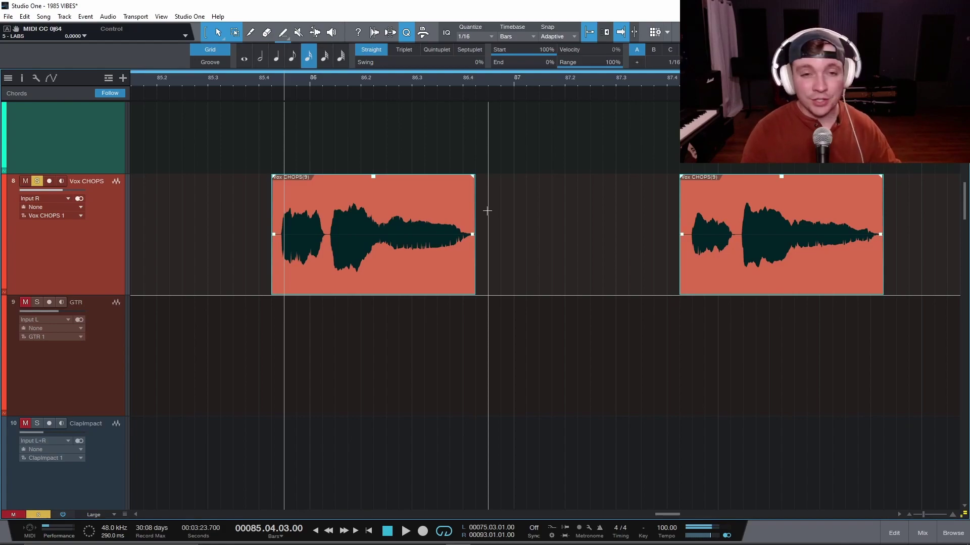
{"action": "scroll", "coordinate": [500, 242], "scroll_direction": "up", "scroll_amount": 1}
{"action": "scroll", "coordinate": [500, 243], "scroll_direction": "down", "scroll_amount": 3, "text": "ctrl"}
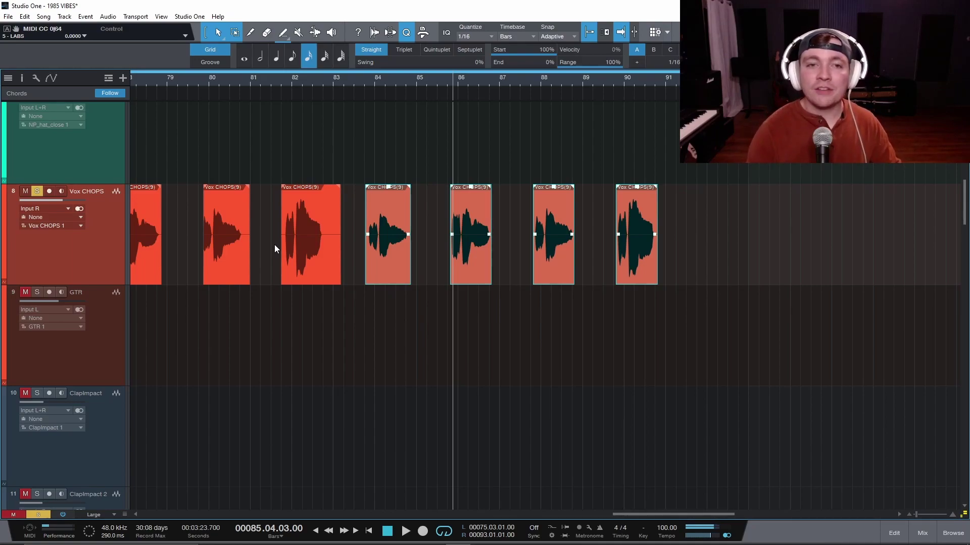
{"action": "scroll", "coordinate": [505, 307], "scroll_direction": "down", "scroll_amount": 2}
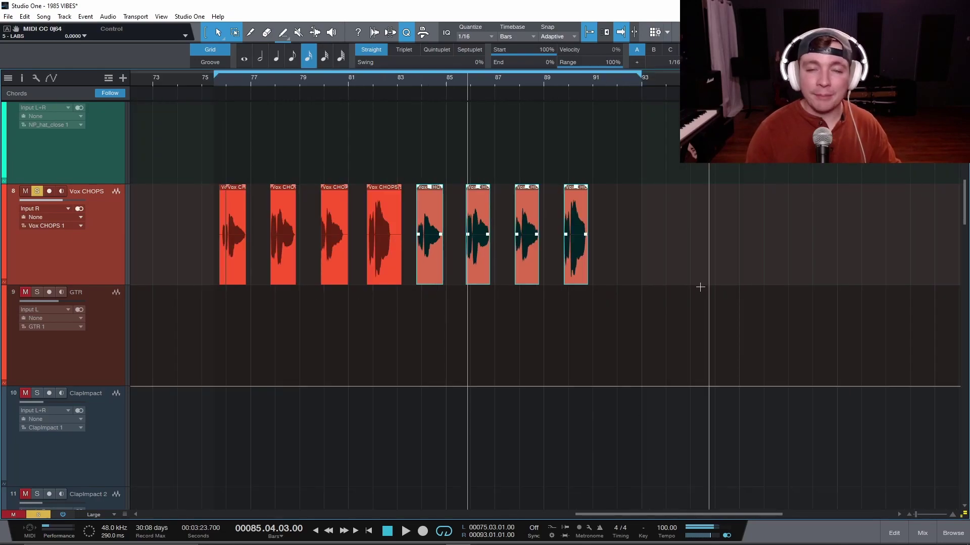
{"action": "scroll", "coordinate": [563, 310], "scroll_direction": "up", "scroll_amount": 5}
{"action": "scroll", "coordinate": [541, 305], "scroll_direction": "down", "scroll_amount": 2}
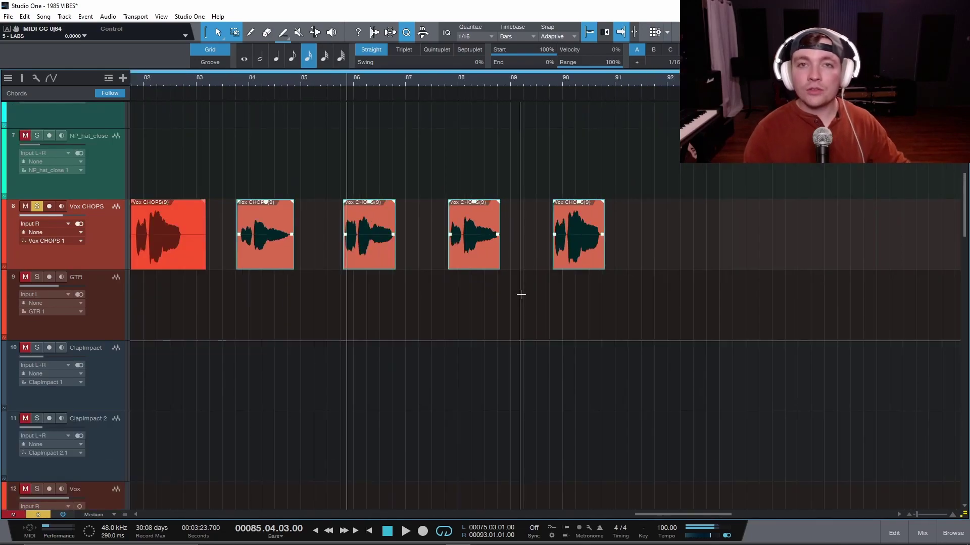
Play the arrangement from around bar 83, zoomed out to show the whole song.
{"action": "left_click", "coordinate": [217, 75]}
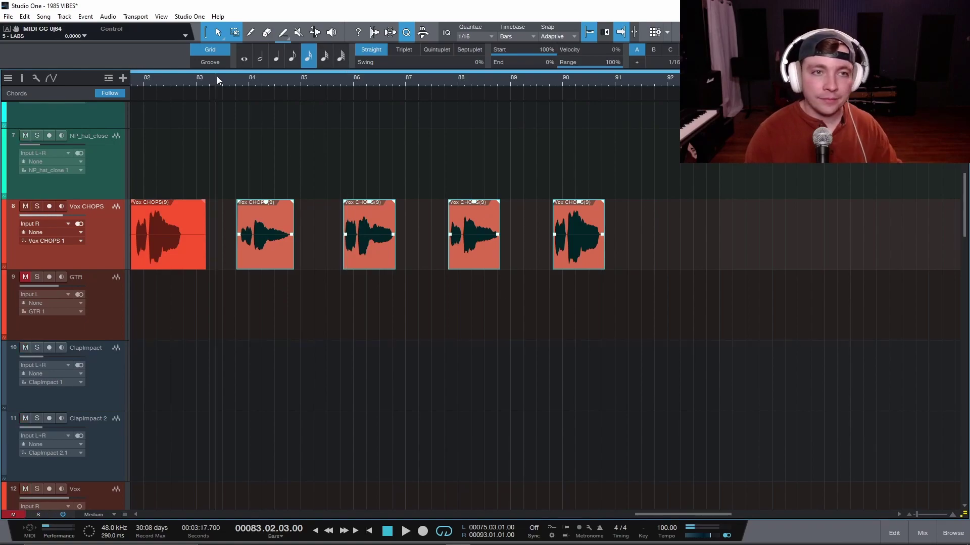
{"action": "key", "text": "space"}
{"action": "scroll", "coordinate": [296, 262], "scroll_direction": "down", "scroll_amount": 3}
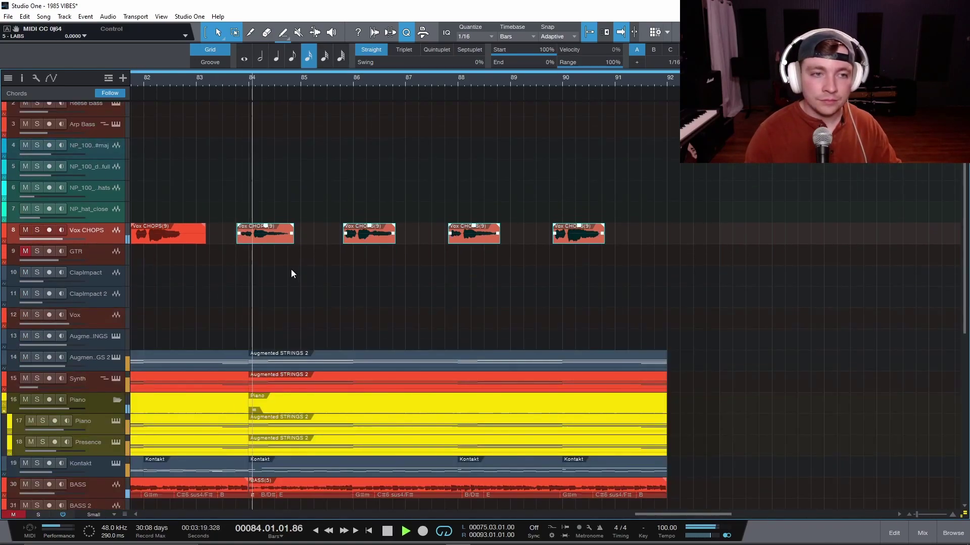
{"action": "scroll", "coordinate": [316, 296], "scroll_direction": "down", "scroll_amount": 3}
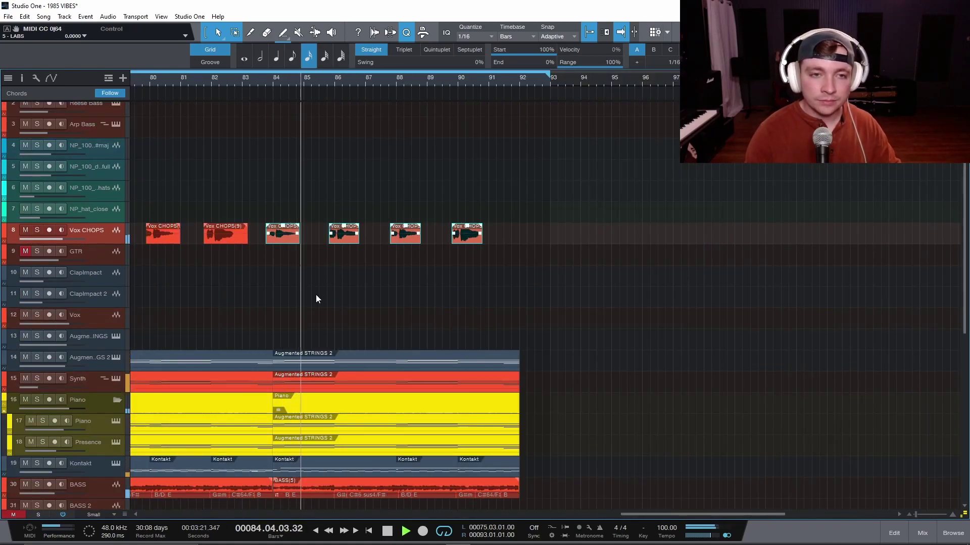